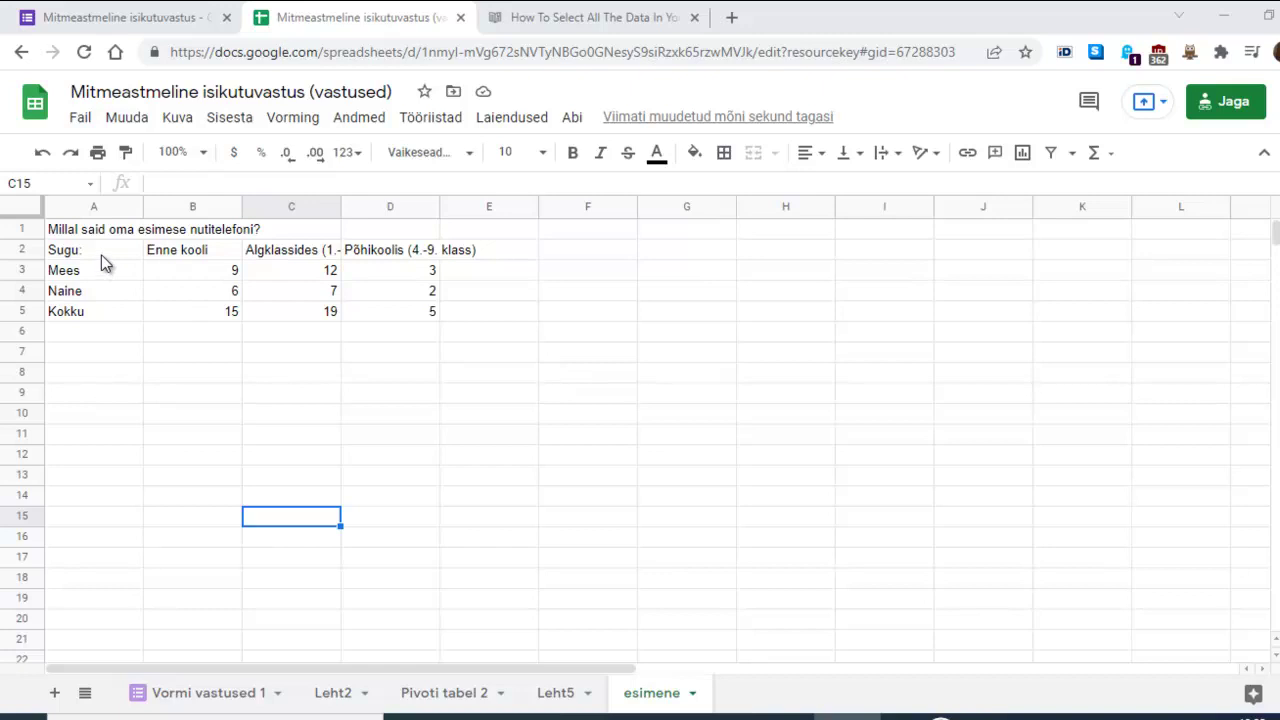
# Step: Insert a chart based on the table range A2:D5, including the header row and the Kokku row
pyautogui.moveTo(101, 255)
pyautogui.mouseDown()
pyautogui.moveTo(418, 324)
pyautogui.moveTo(415, 308)
pyautogui.mouseUp()
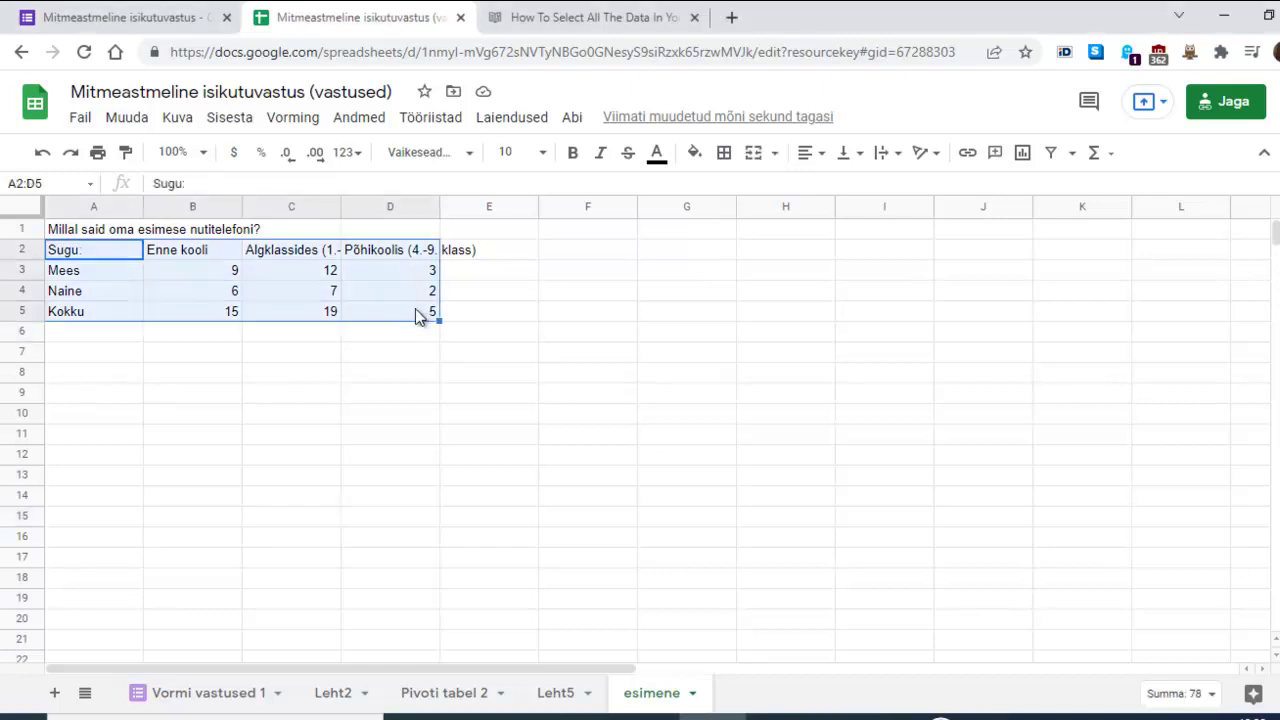
pyautogui.click(229, 120)
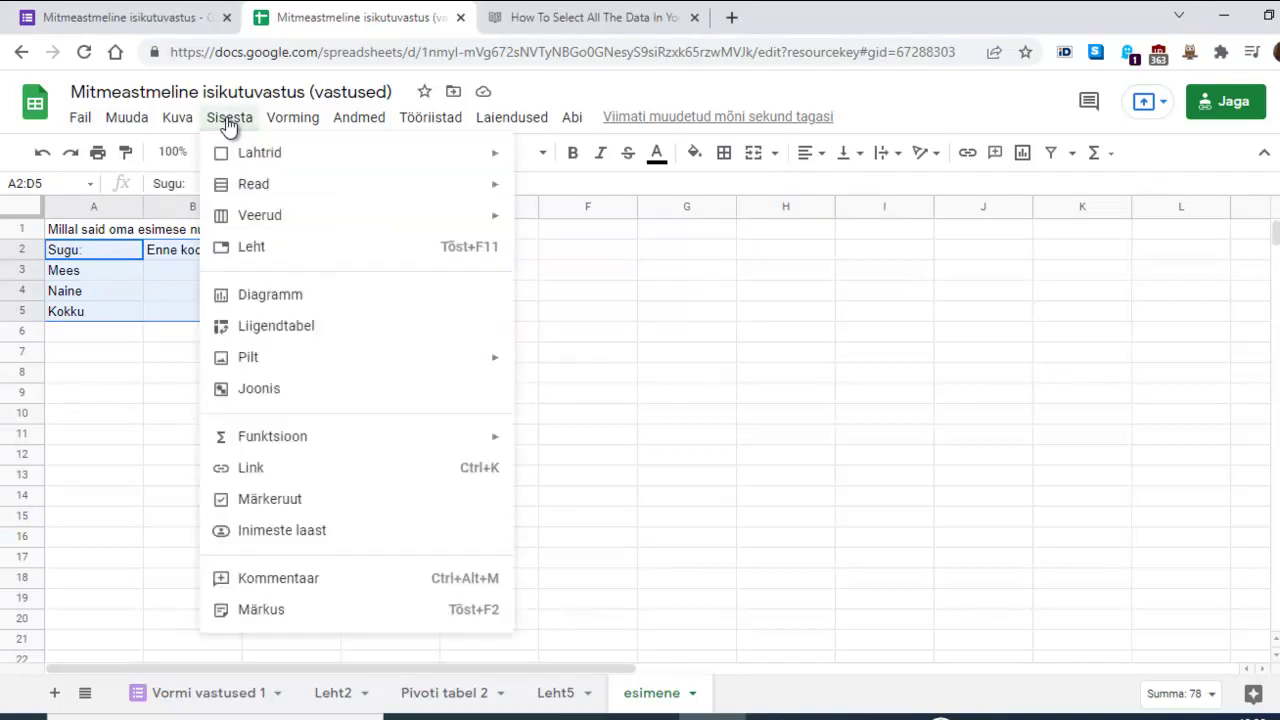
pyautogui.click(274, 294)
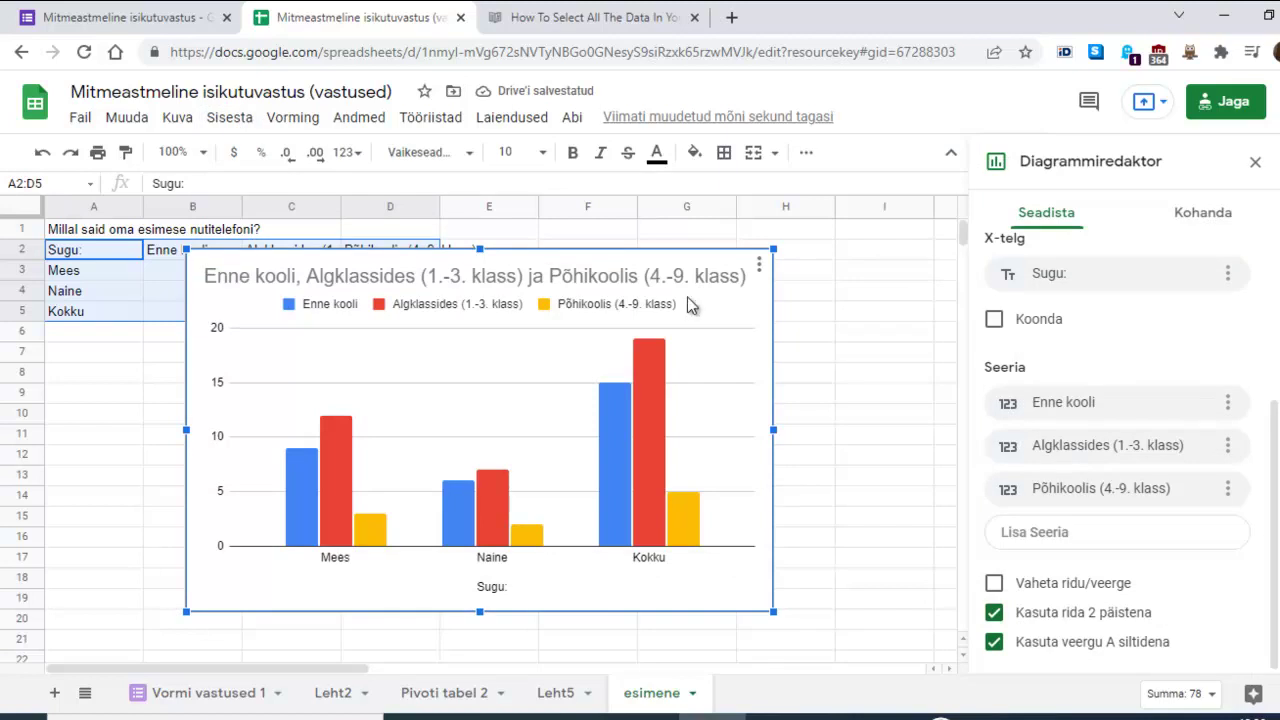
# Step: Change the chart type to the plain bar chart (Lintdiagramm)
pyautogui.scroll(3, 1102, 320)
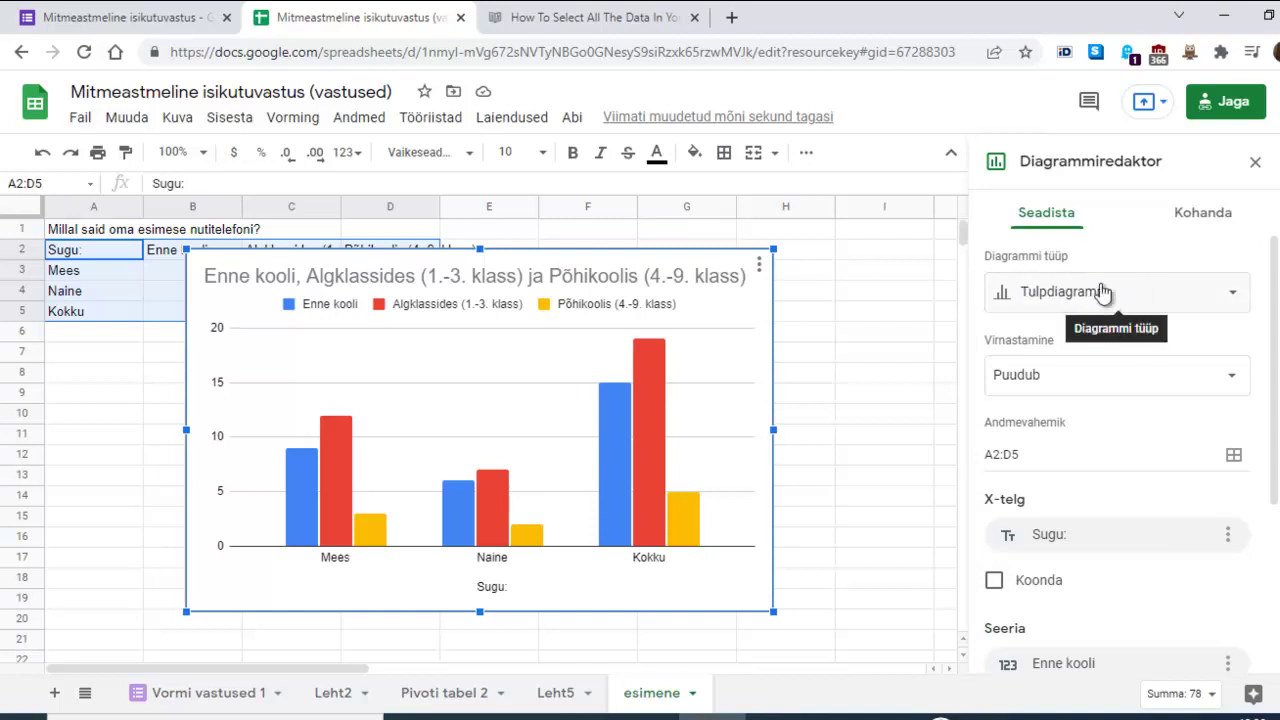
pyautogui.click(1230, 298)
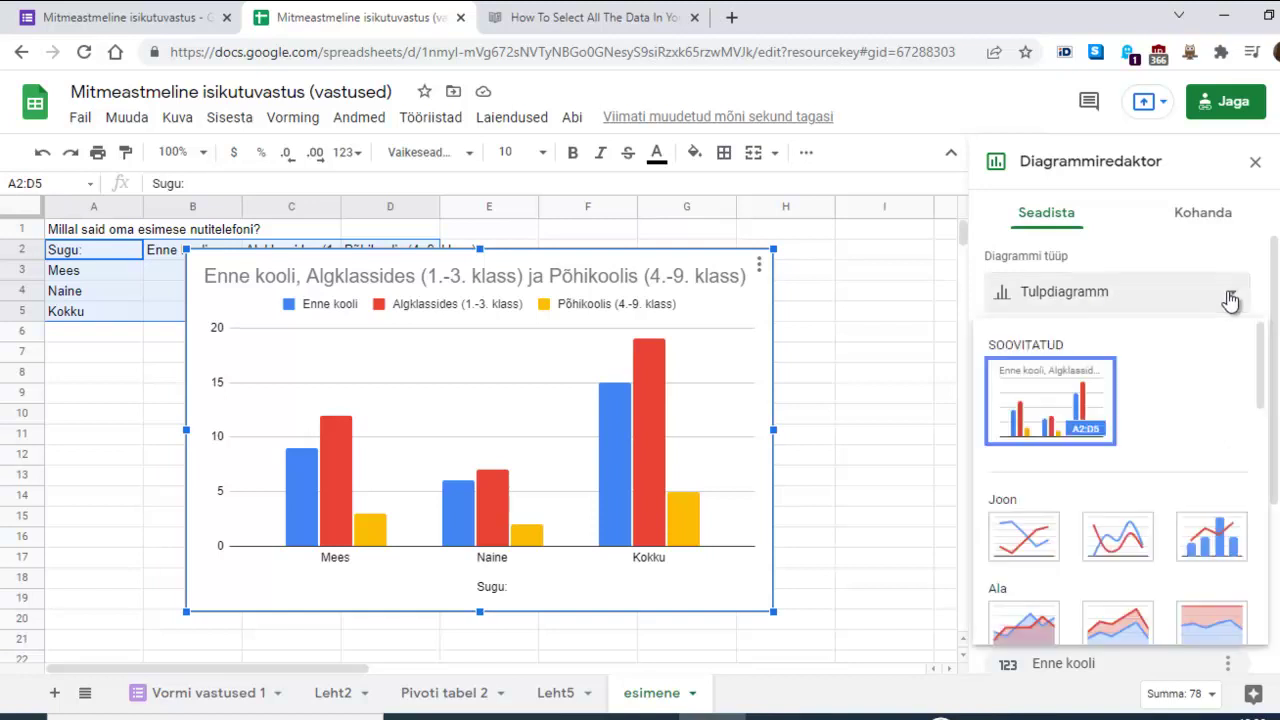
pyautogui.scroll(-4, 1152, 439)
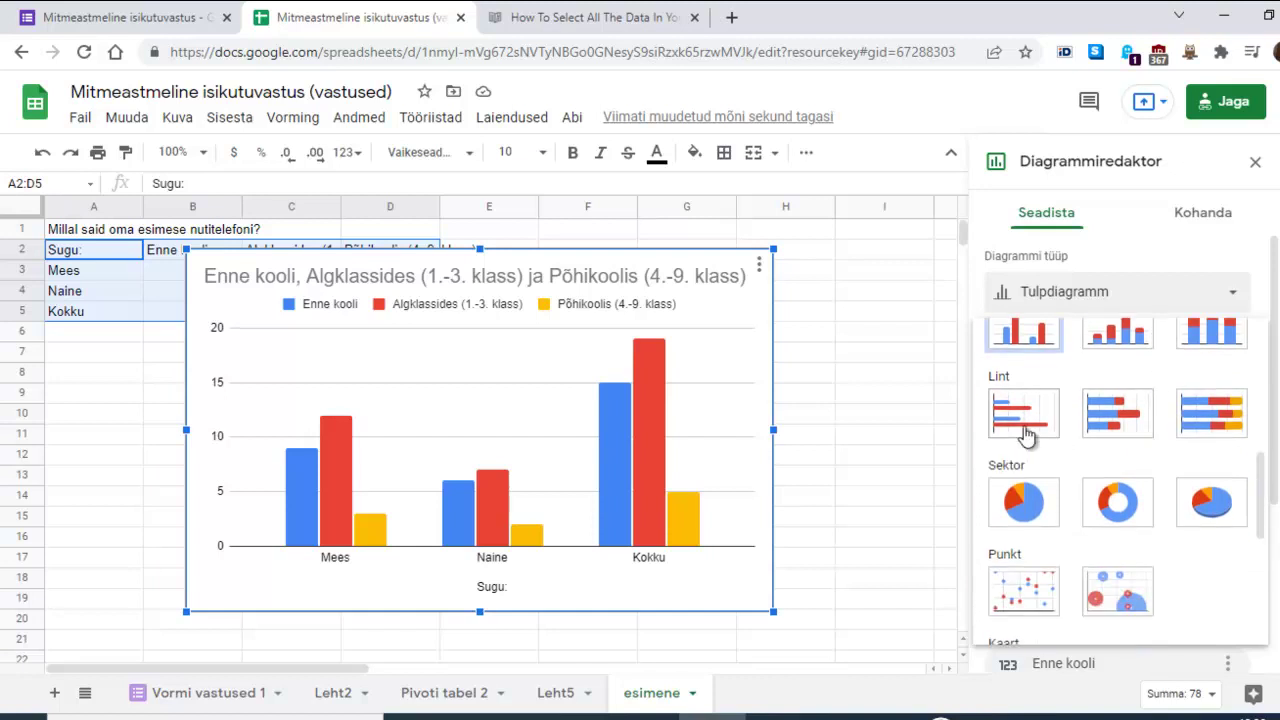
pyautogui.click(1024, 425)
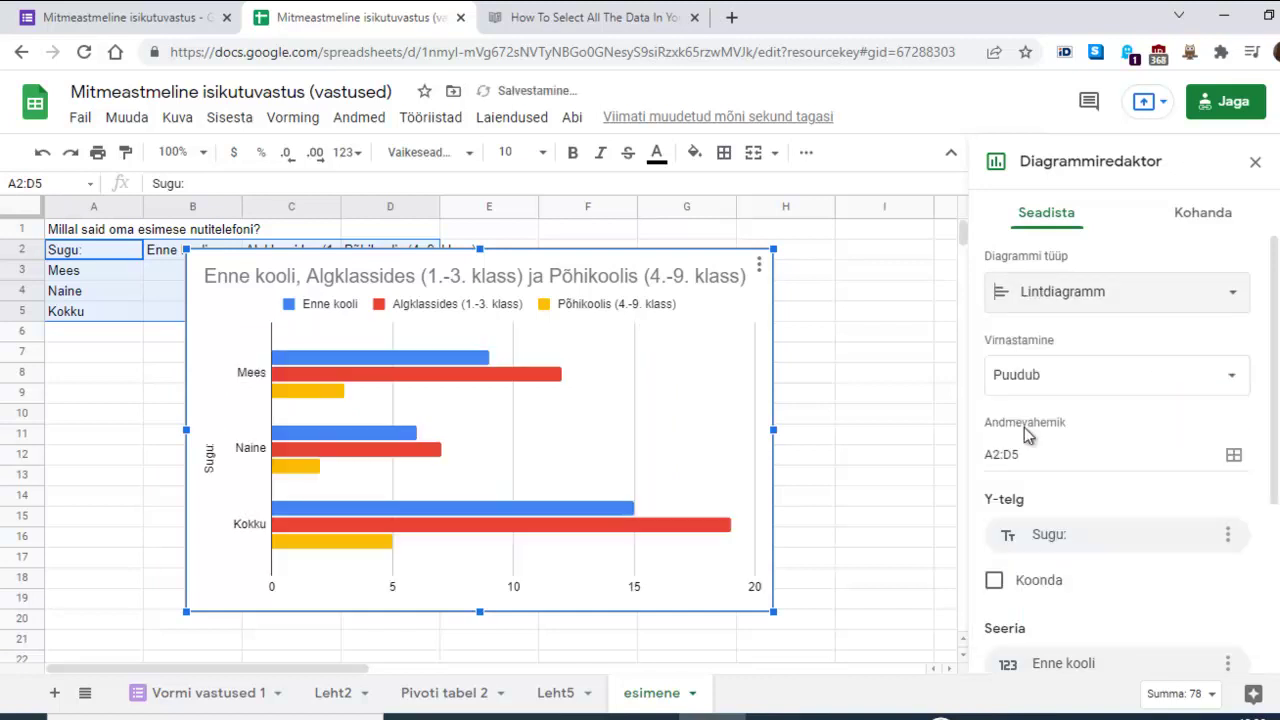
# Step: Look through the available chart types and switch the chart back to the plain column chart (Tulpdiagramm)
pyautogui.click(1228, 300)
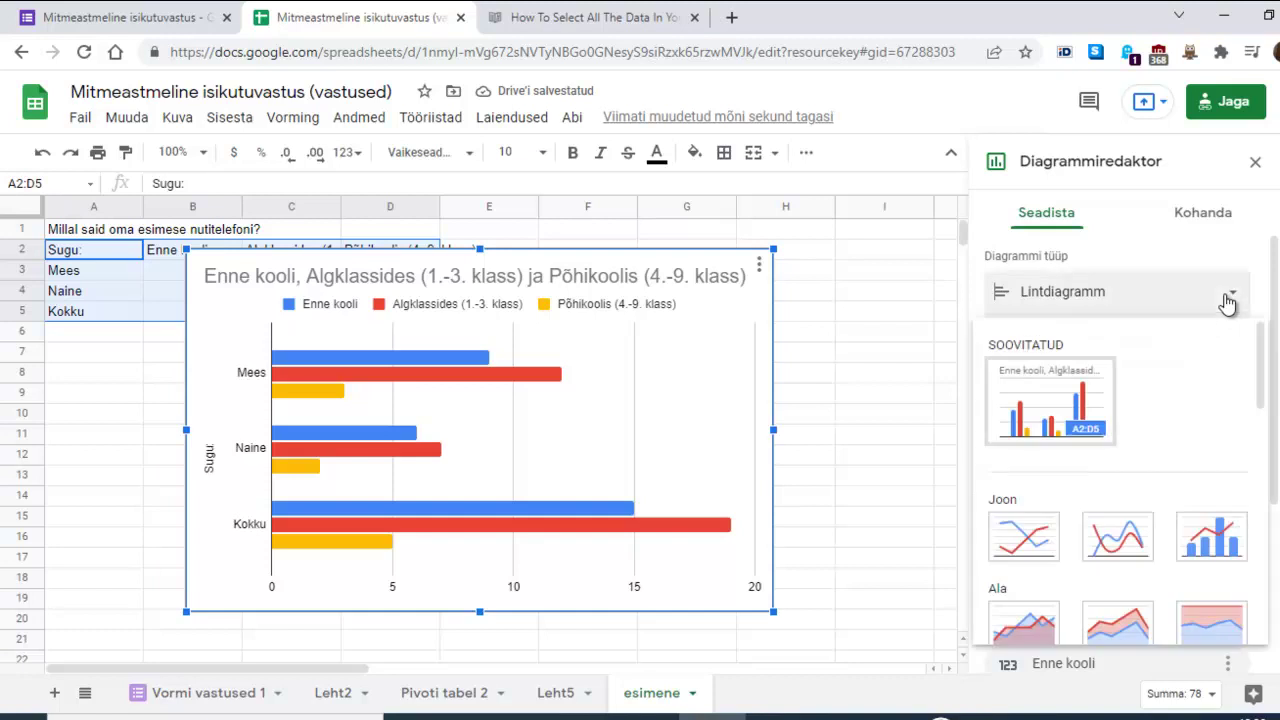
pyautogui.scroll(-5, 1186, 500)
pyautogui.scroll(-3, 1183, 499)
pyautogui.scroll(10, 1184, 497)
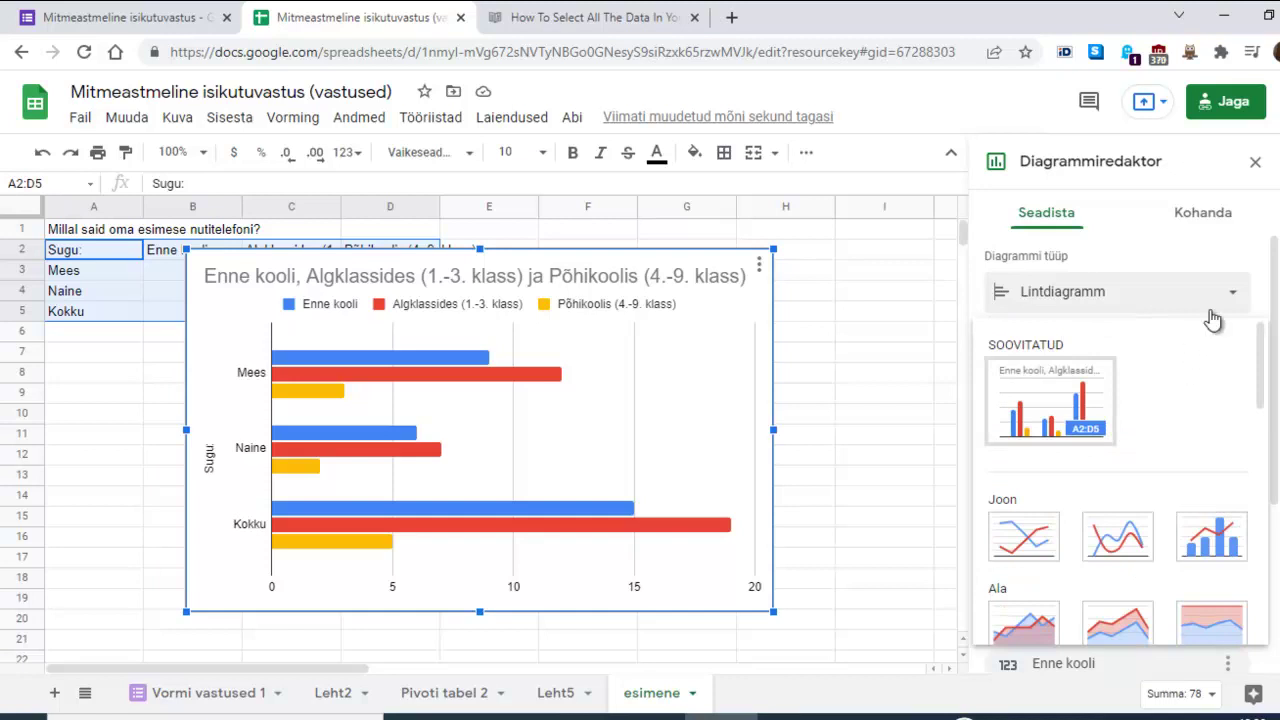
pyautogui.scroll(-3, 1170, 500)
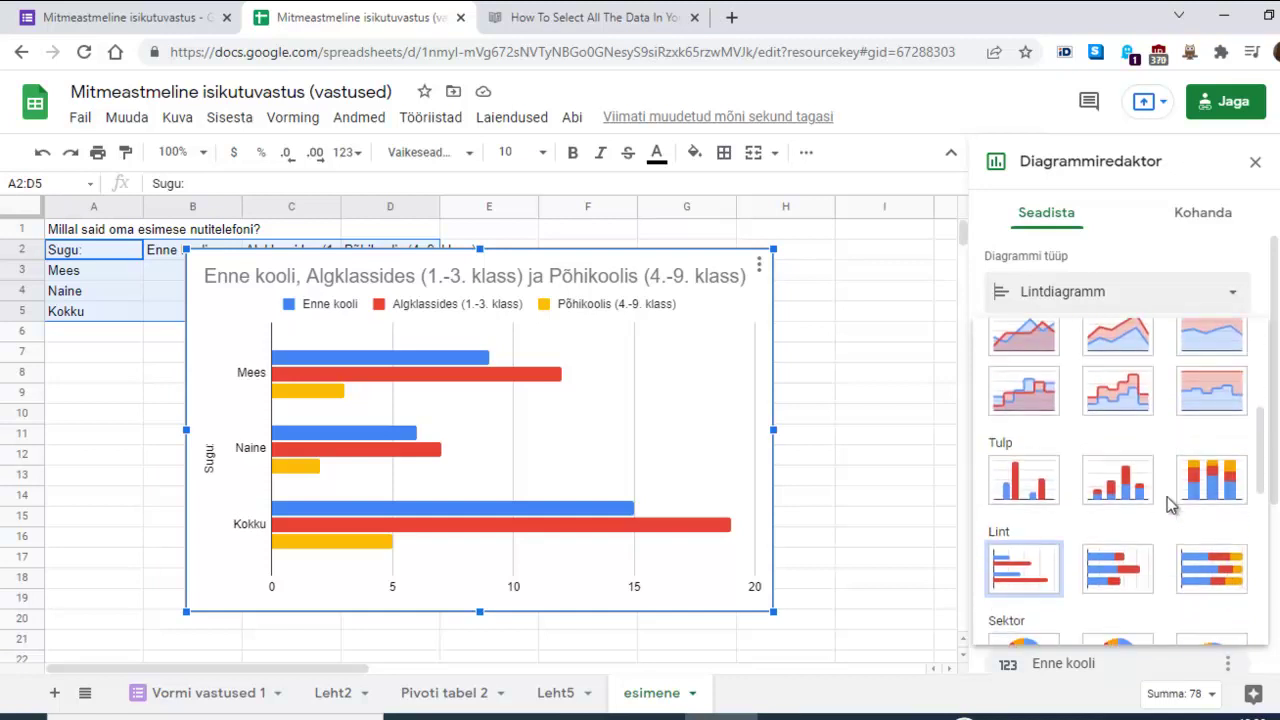
pyautogui.click(1030, 478)
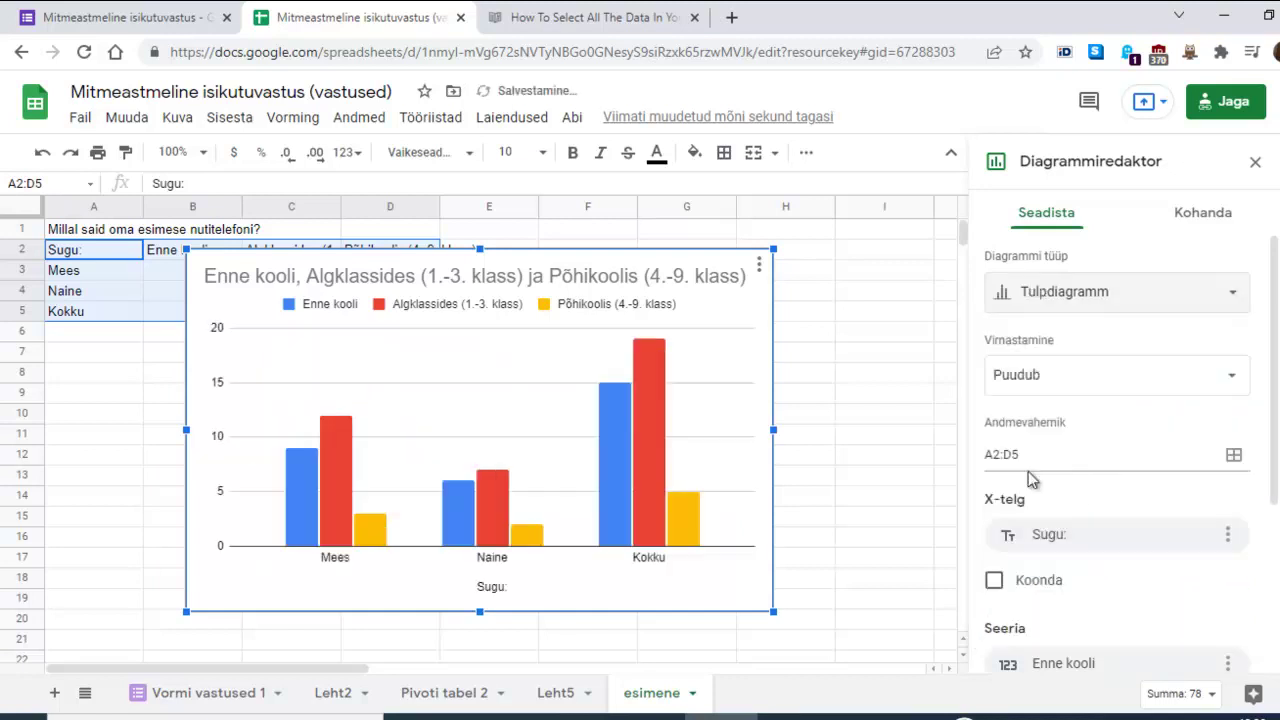
# Step: Replace the chart title with "Esimene nutitelefon"
pyautogui.doubleClick(633, 277)
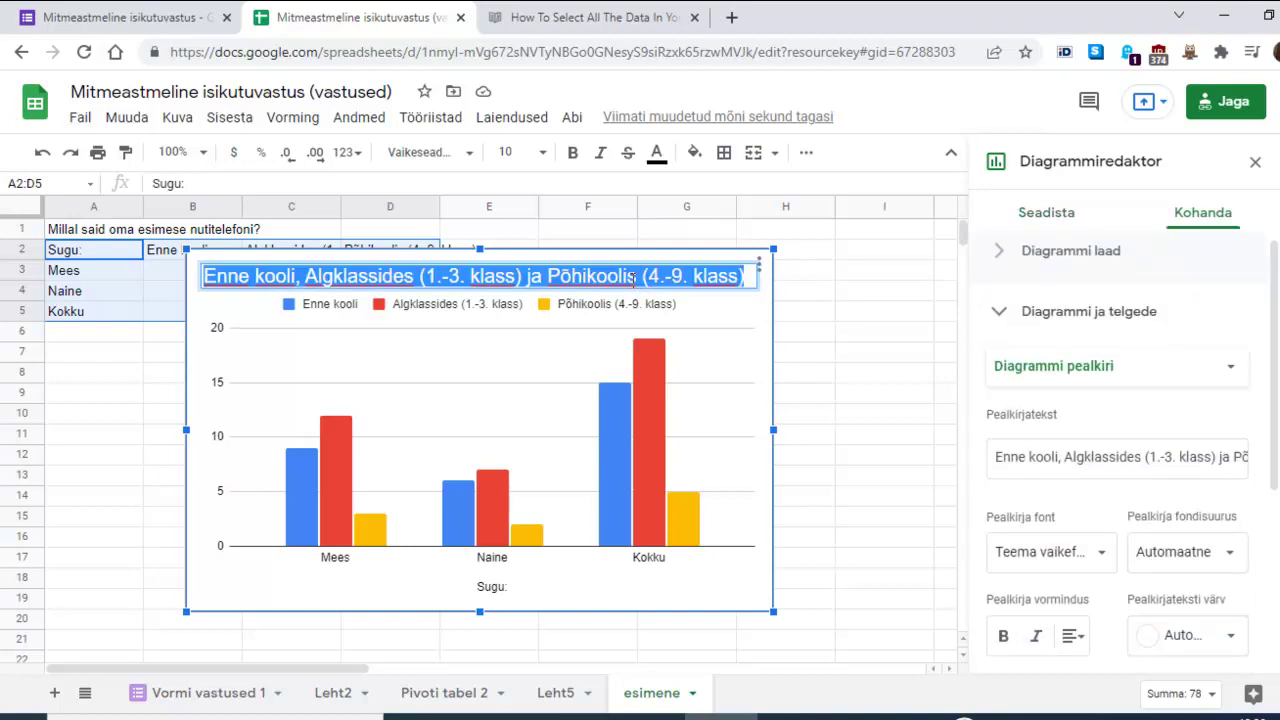
pyautogui.write('Esime')
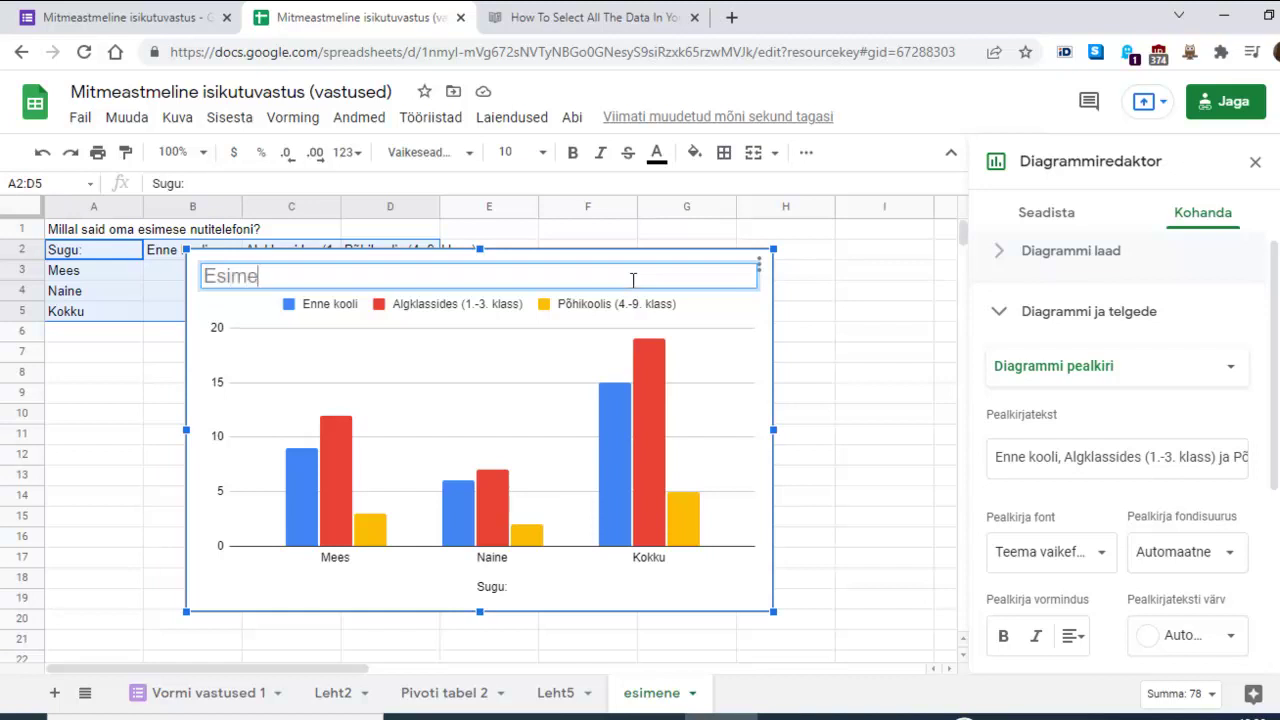
pyautogui.write('ne nutitelefon')
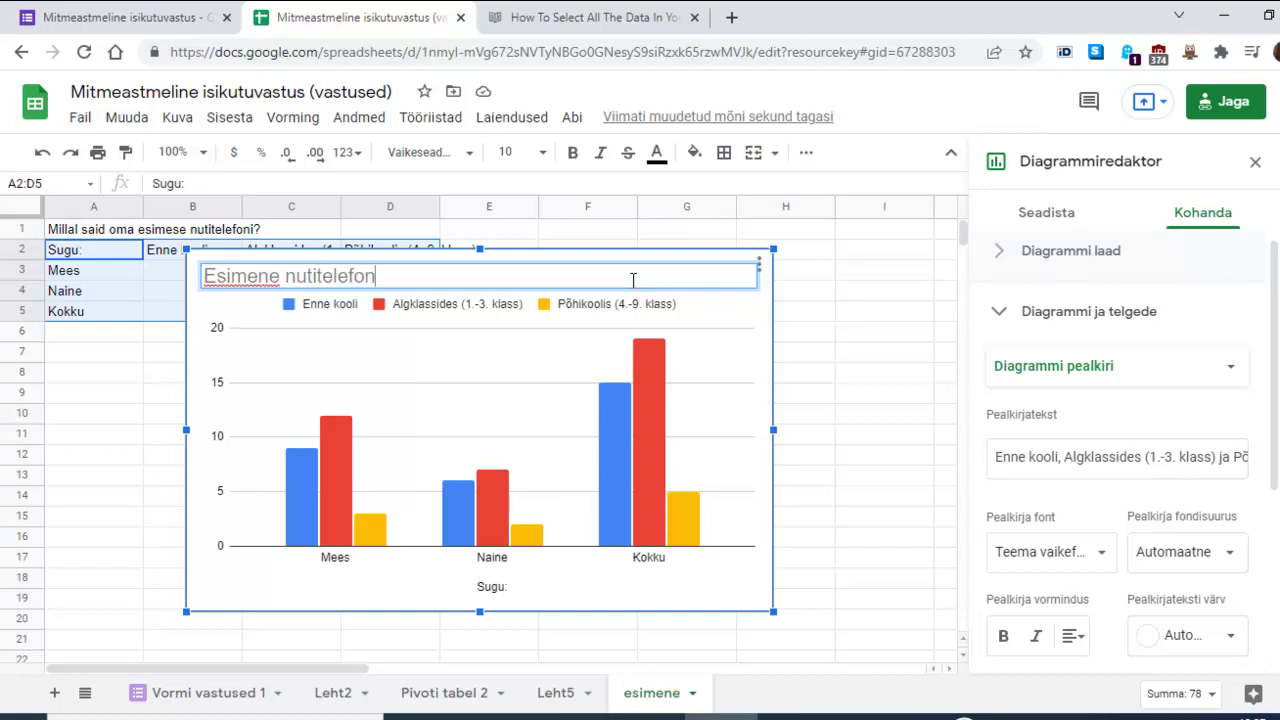
# Step: Try font size 14 for the chart title, settle on 18, and set the title text colour to black
pyautogui.scroll(-2, 1140, 515)
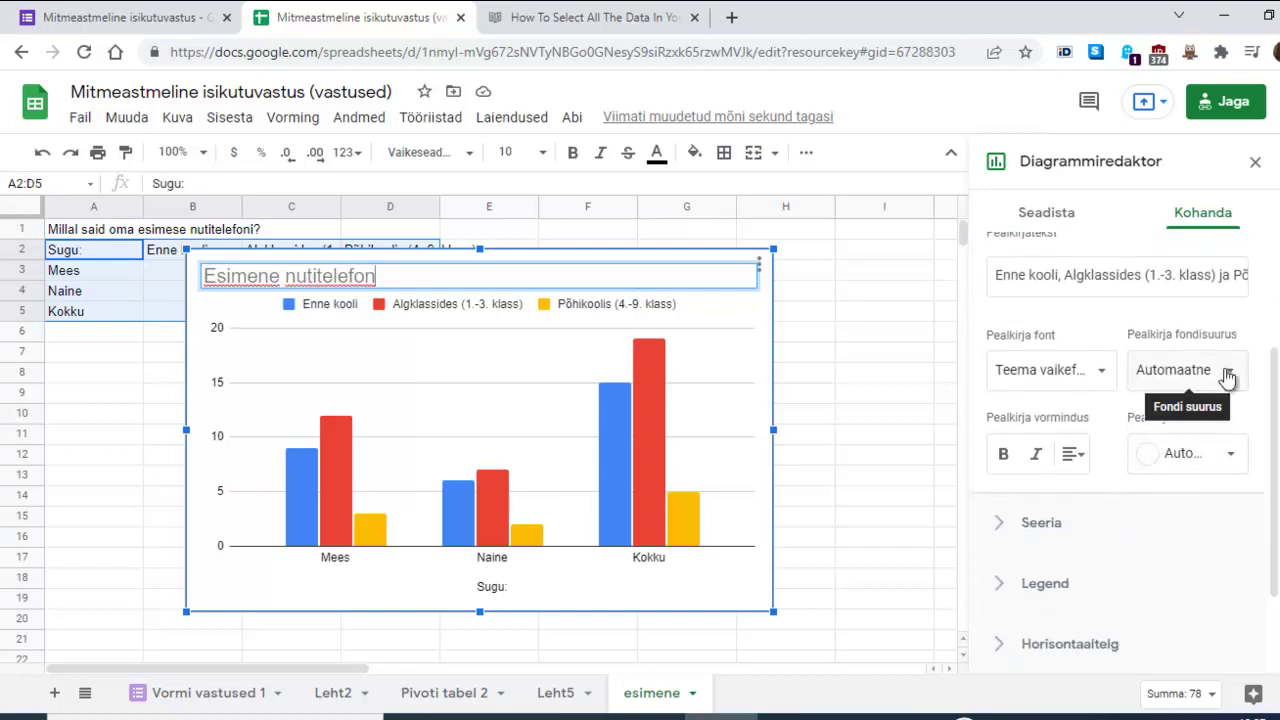
pyautogui.click(1227, 376)
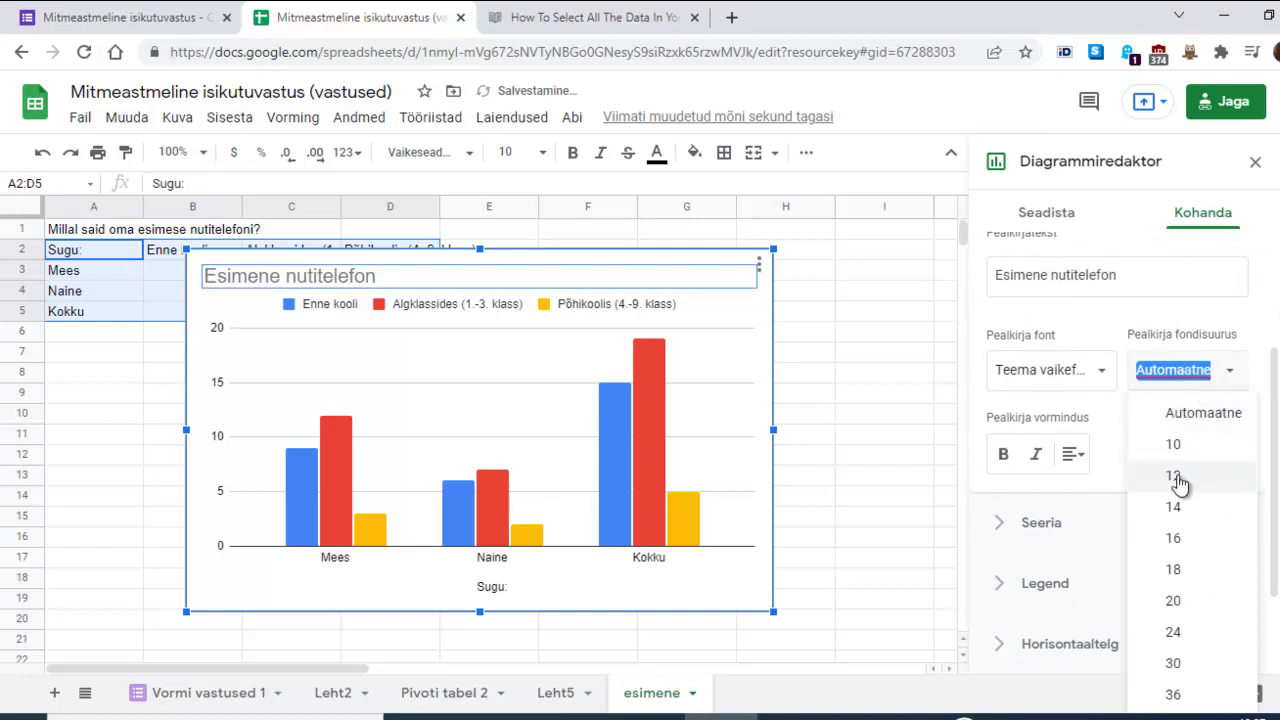
pyautogui.click(1174, 510)
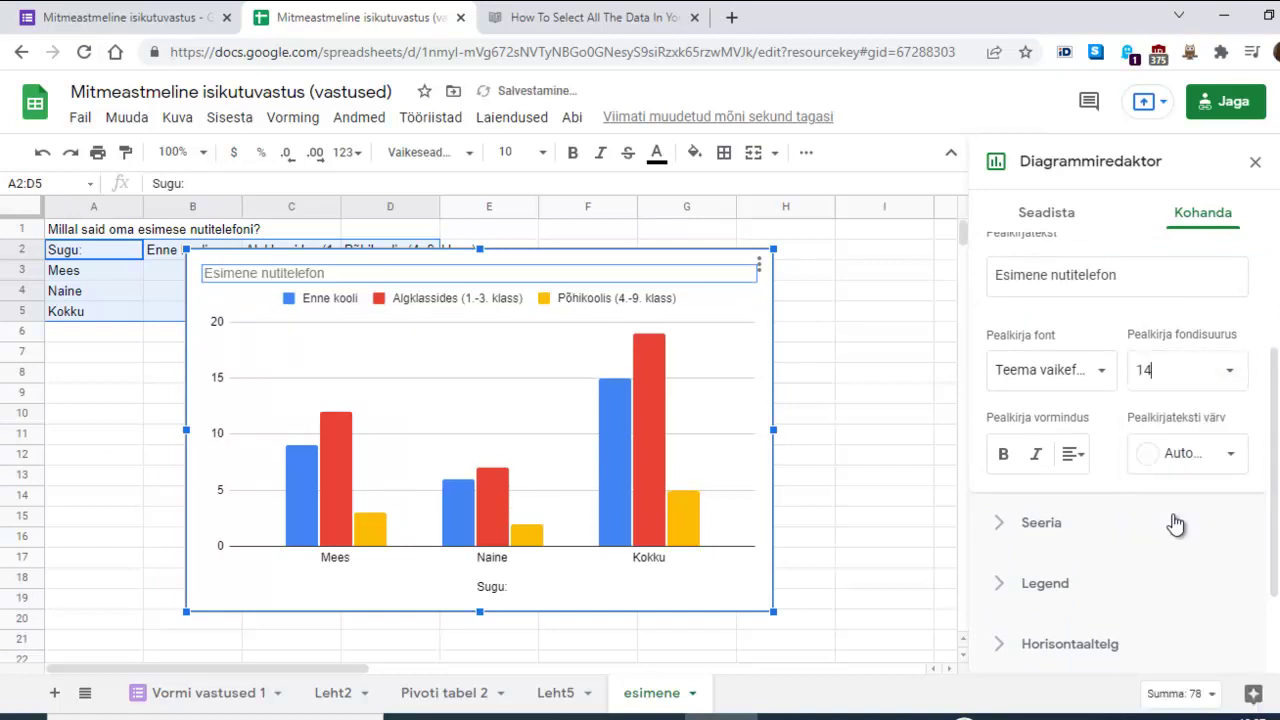
pyautogui.click(1233, 374)
pyautogui.click(1200, 572)
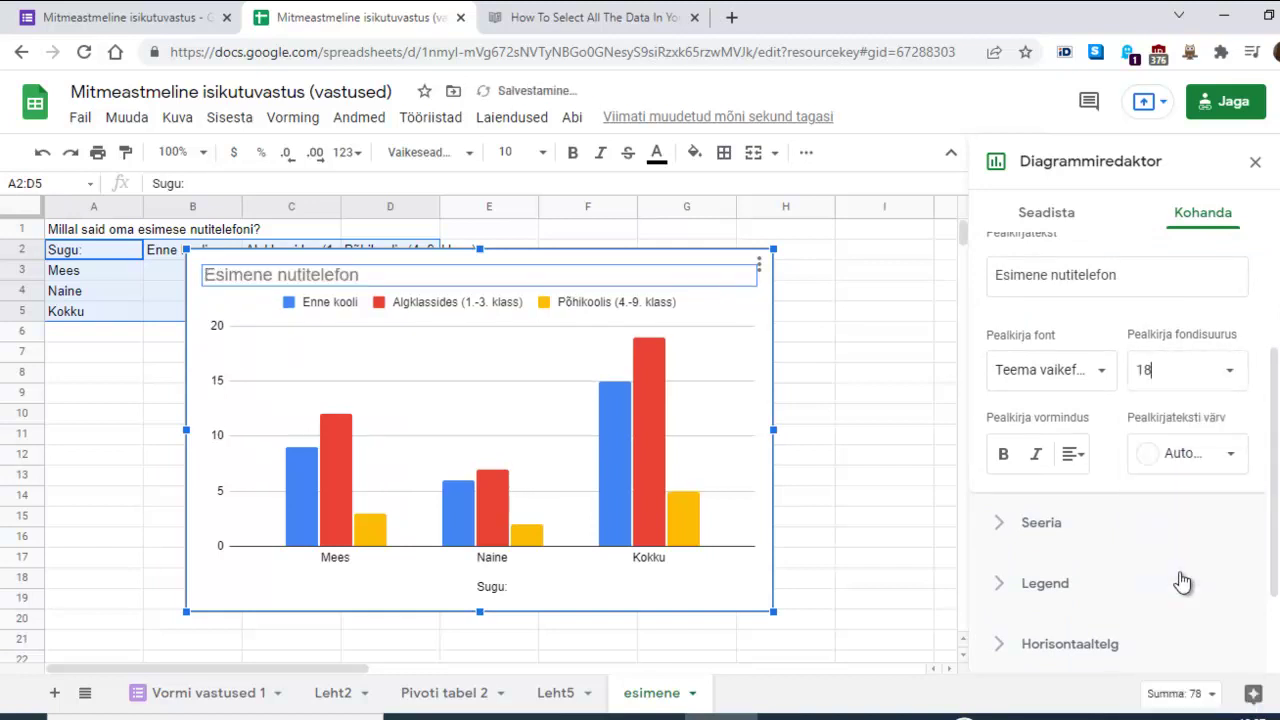
pyautogui.click(1230, 456)
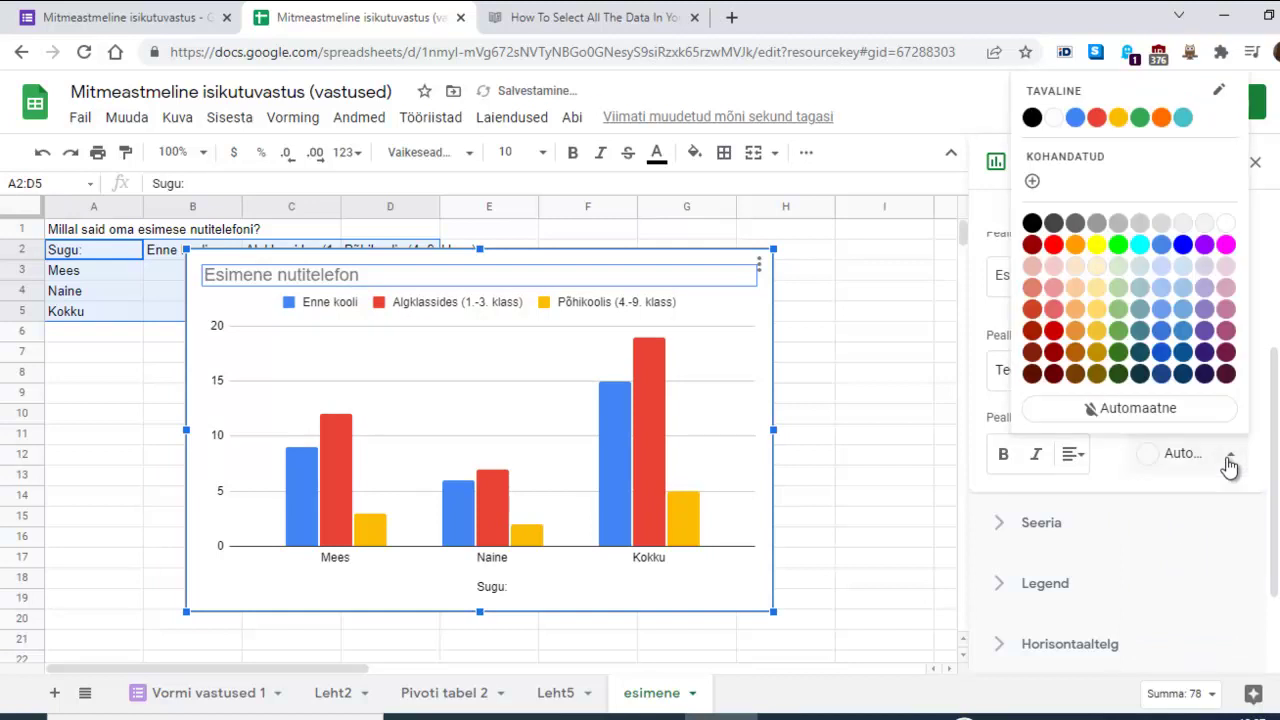
pyautogui.click(1032, 223)
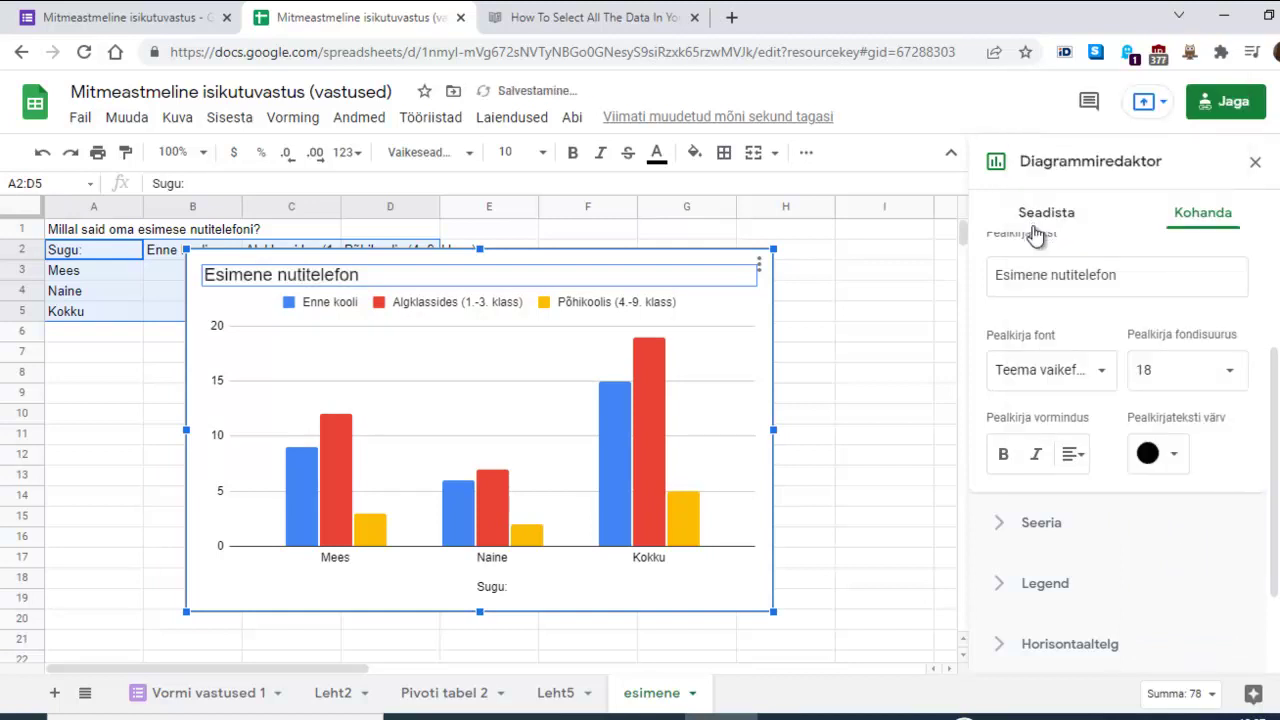
# Step: Set the chart title's font to Arial and its font size to 20
pyautogui.click(1097, 374)
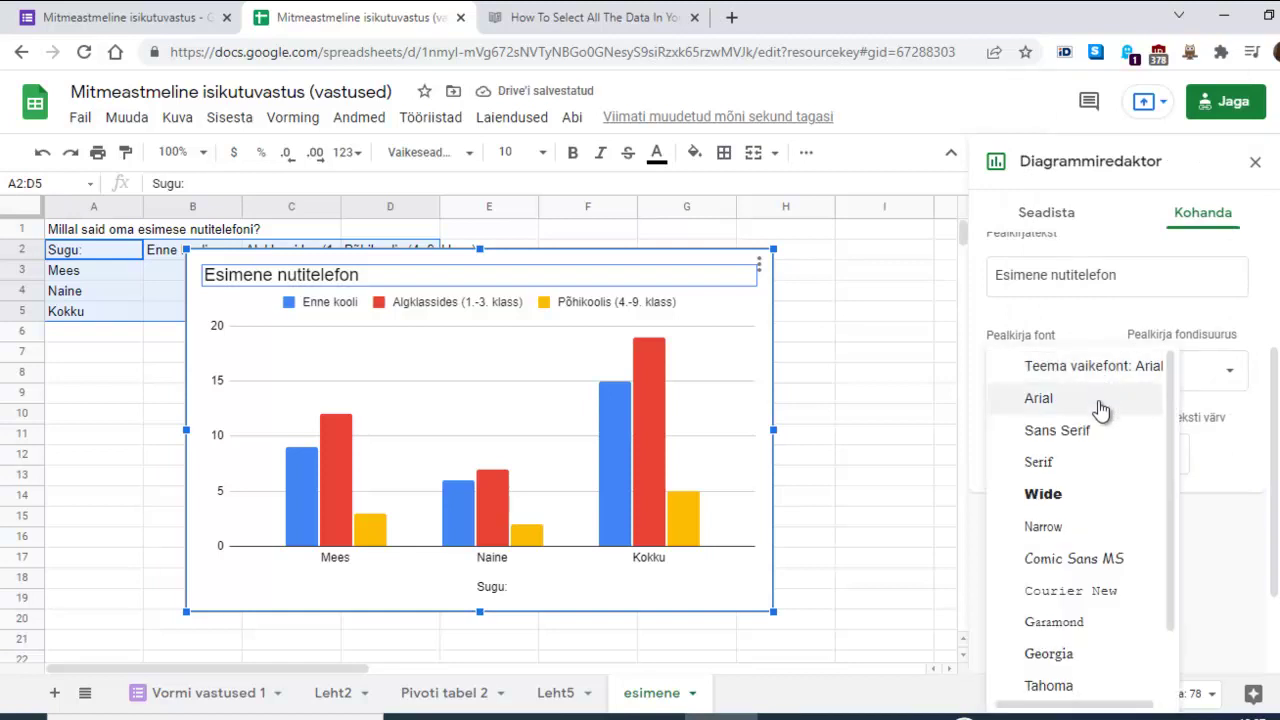
pyautogui.scroll(-1, 1103, 470)
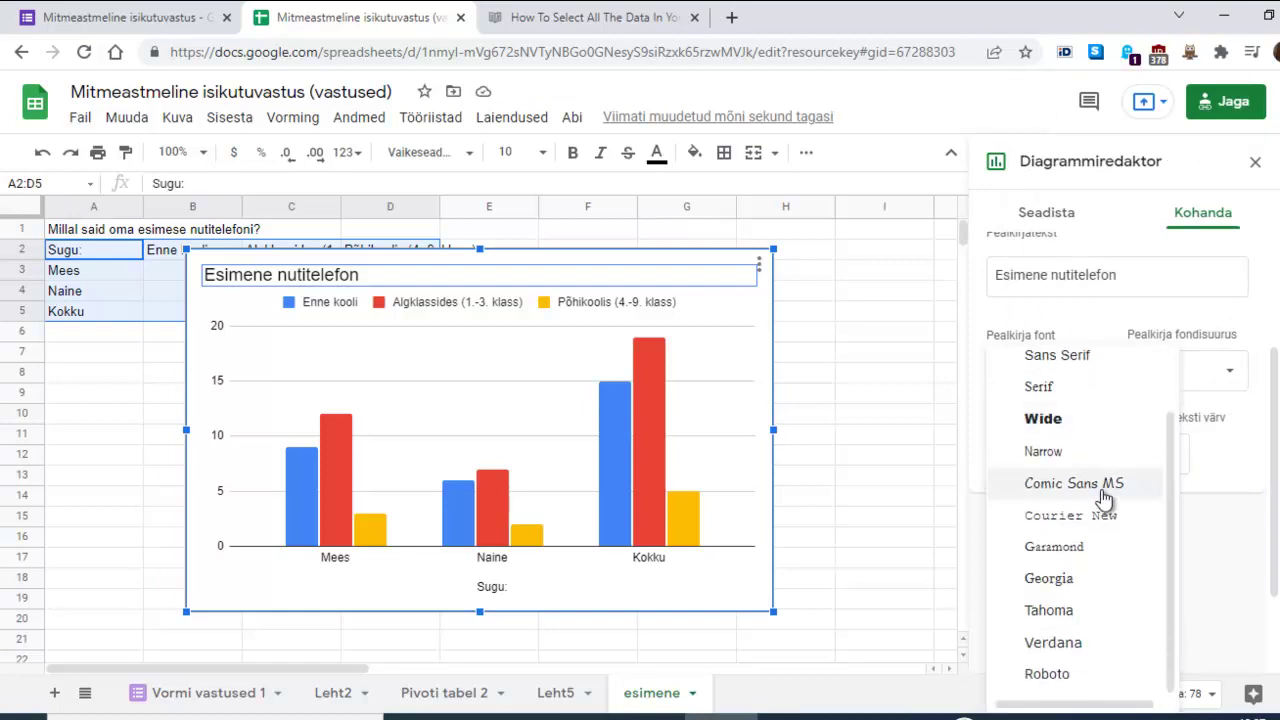
pyautogui.scroll(1, 1105, 498)
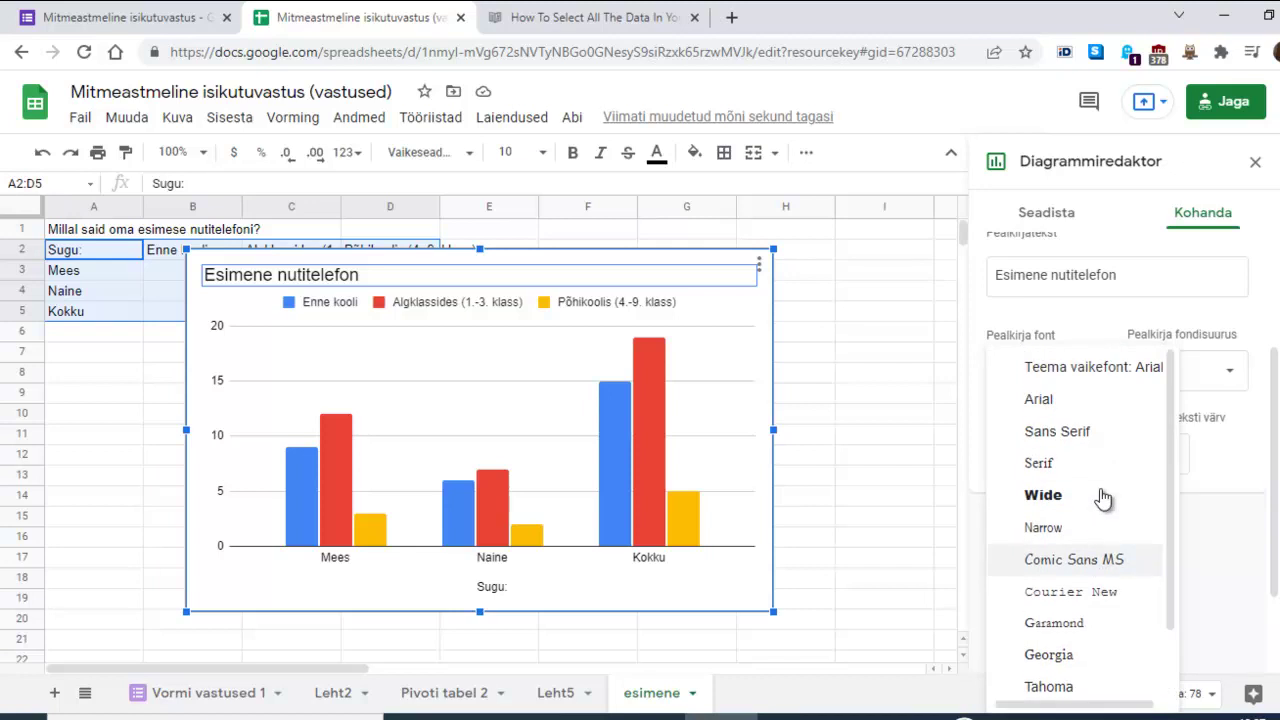
pyautogui.click(1040, 399)
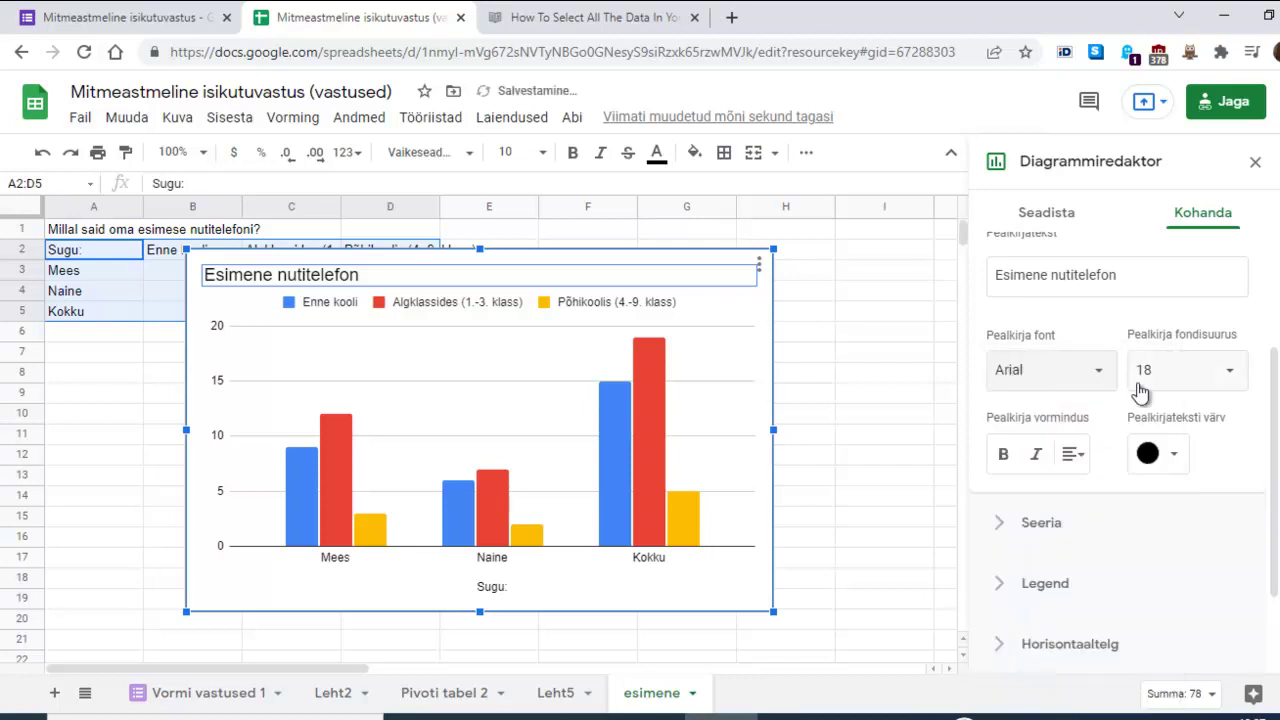
pyautogui.click(1232, 372)
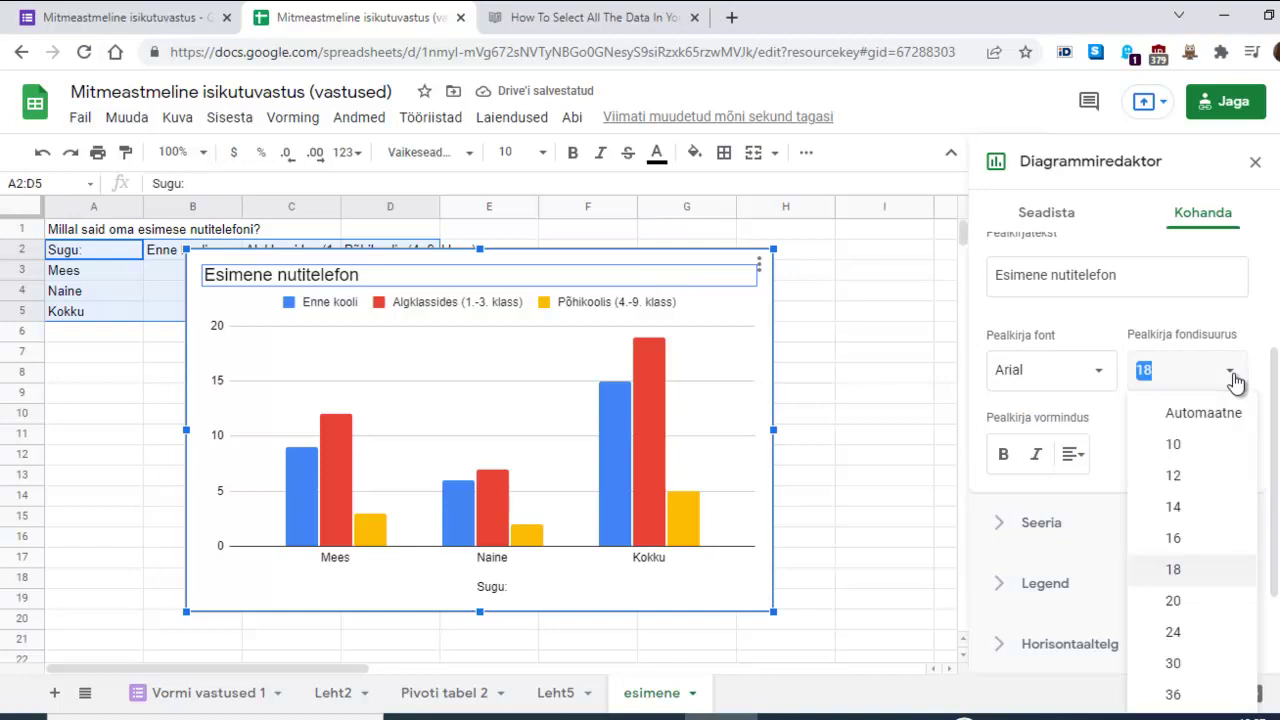
pyautogui.click(1187, 608)
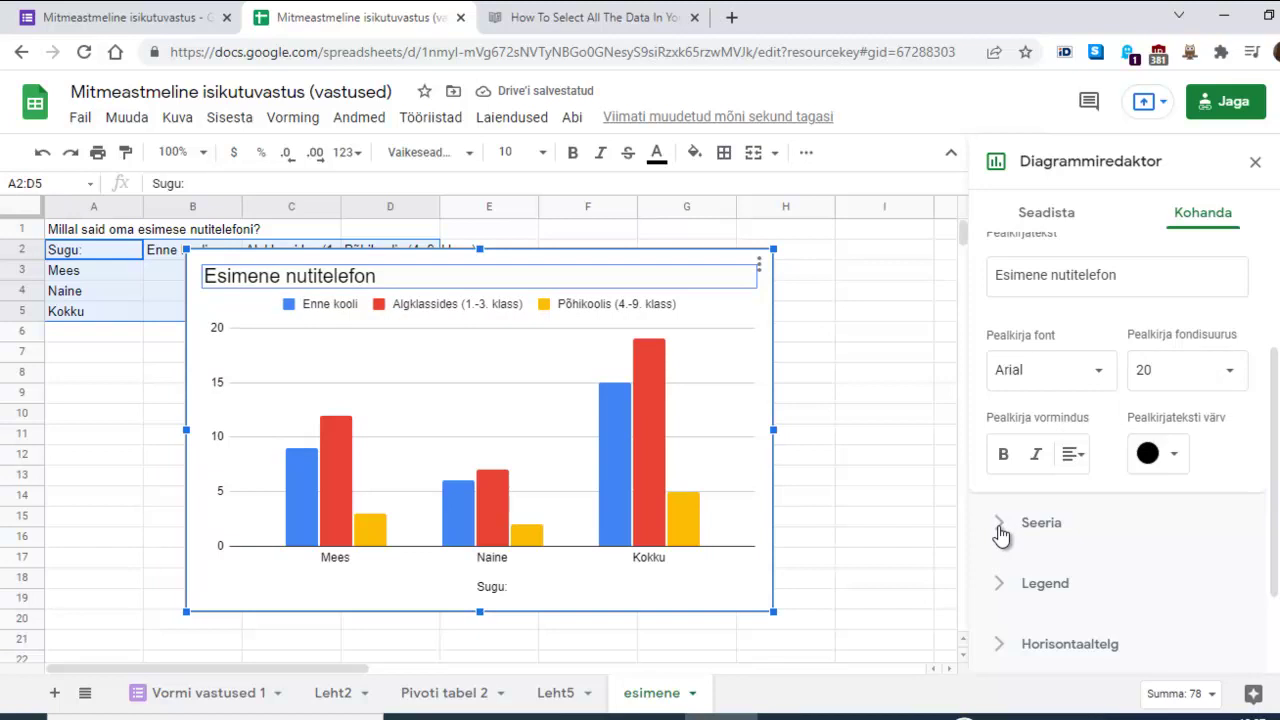
# Step: Place the chart legend at the bottom (Alumine) and set its font size to 20
pyautogui.click(588, 314)
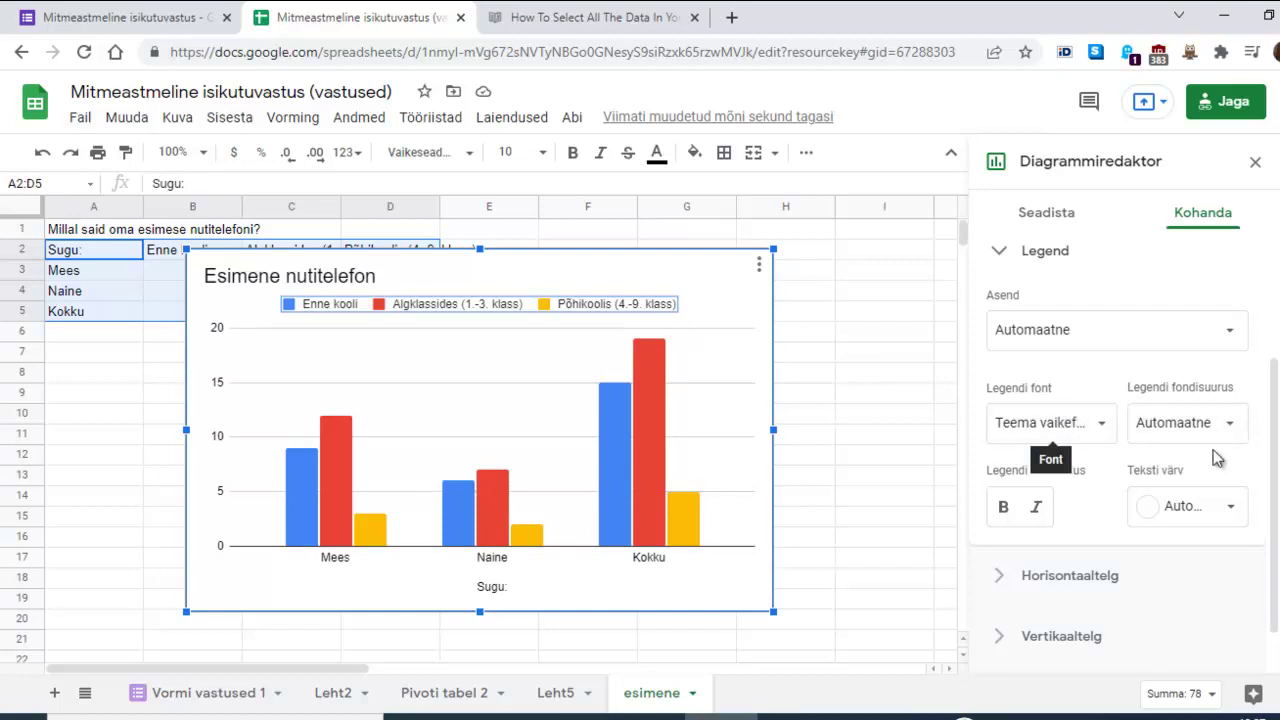
pyautogui.click(1232, 330)
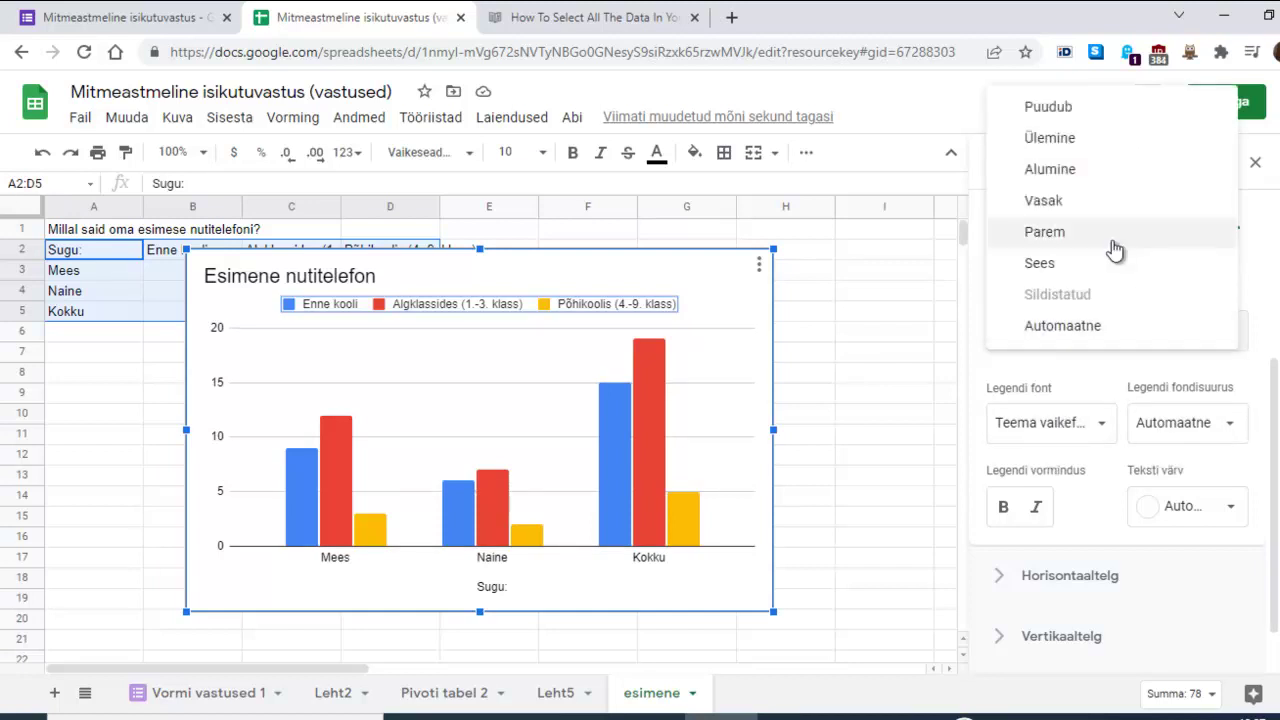
pyautogui.click(1100, 170)
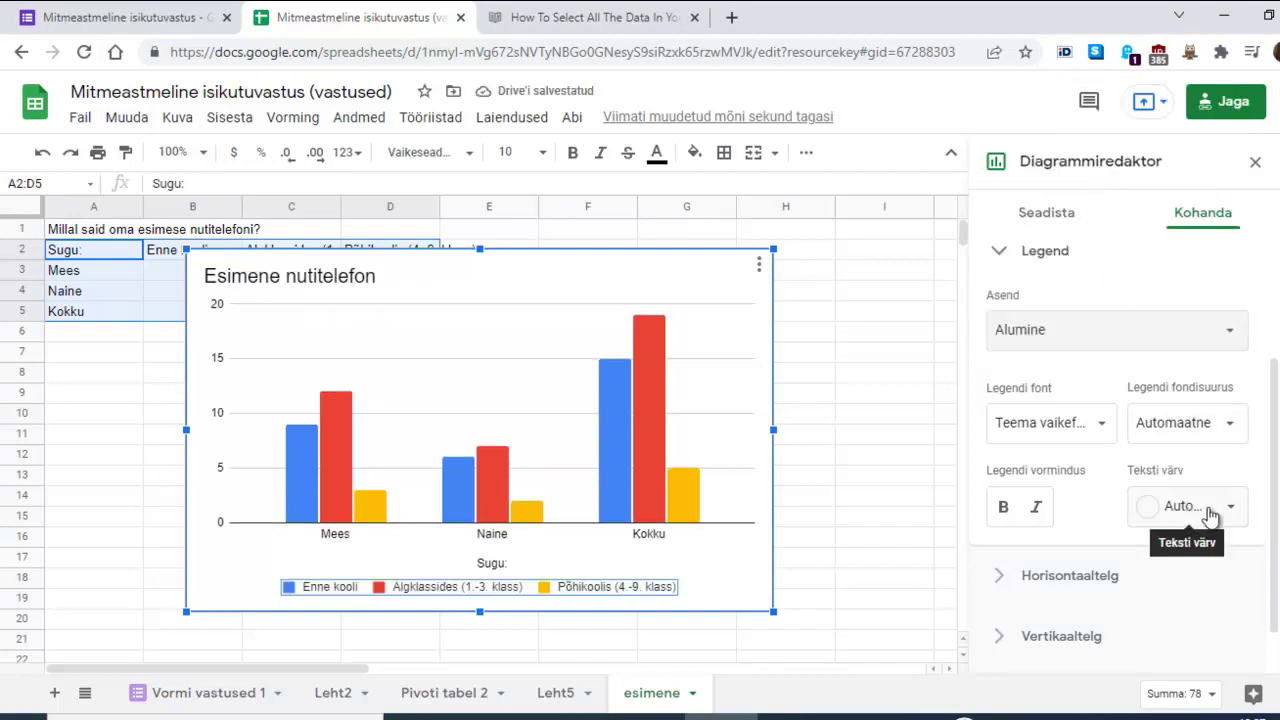
pyautogui.click(1229, 424)
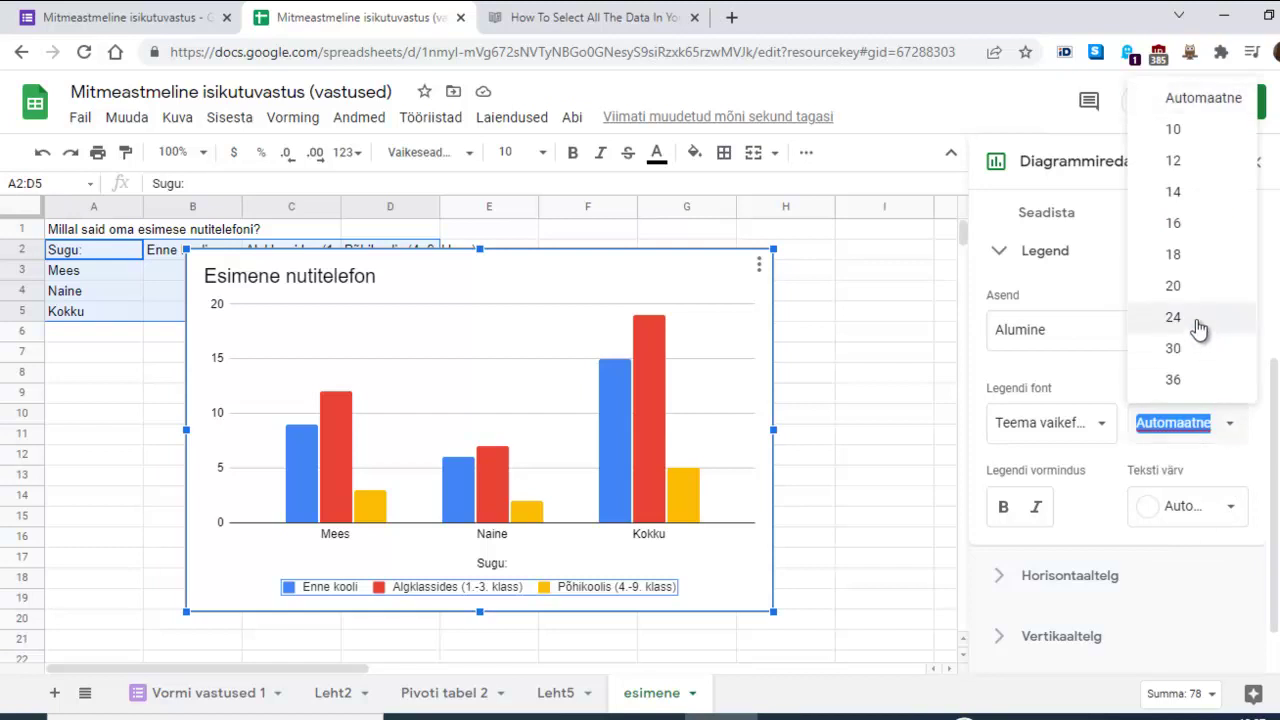
pyautogui.click(1189, 288)
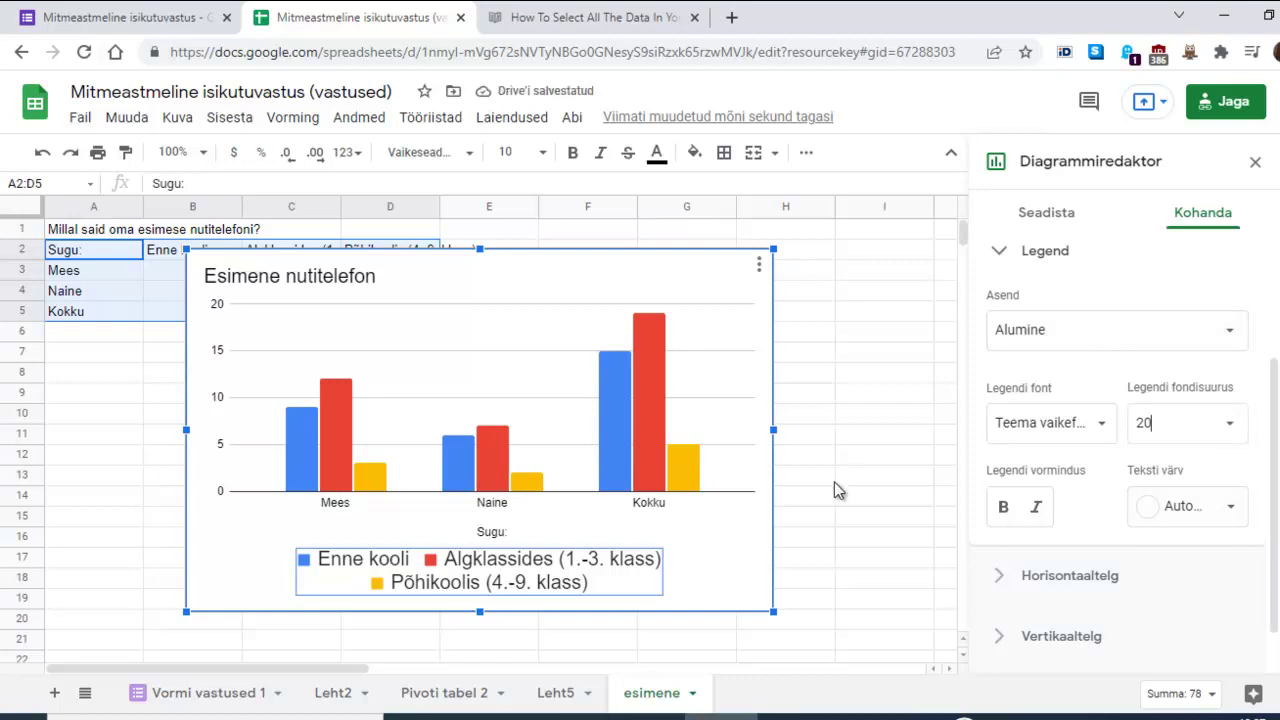
# Step: Delete the horizontal axis title "Sugu:" from the chart
pyautogui.click(489, 540)
pyautogui.rightClick(490, 540)
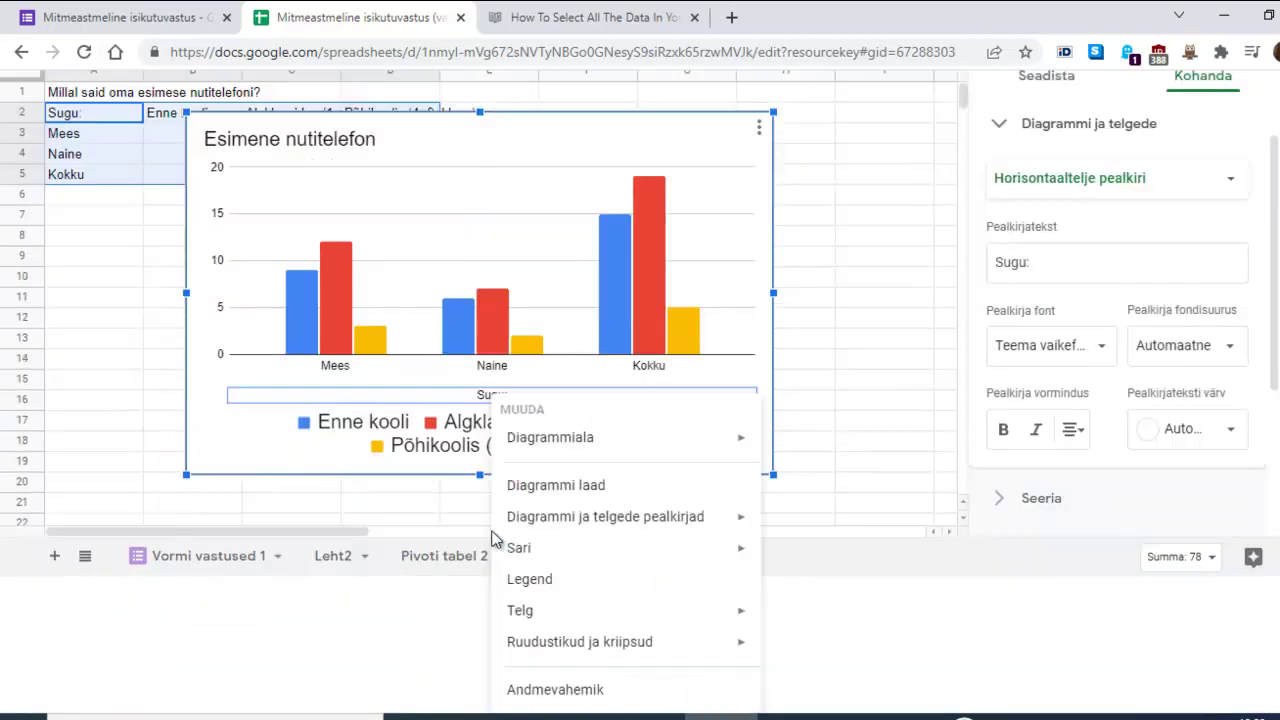
pyautogui.click(473, 396)
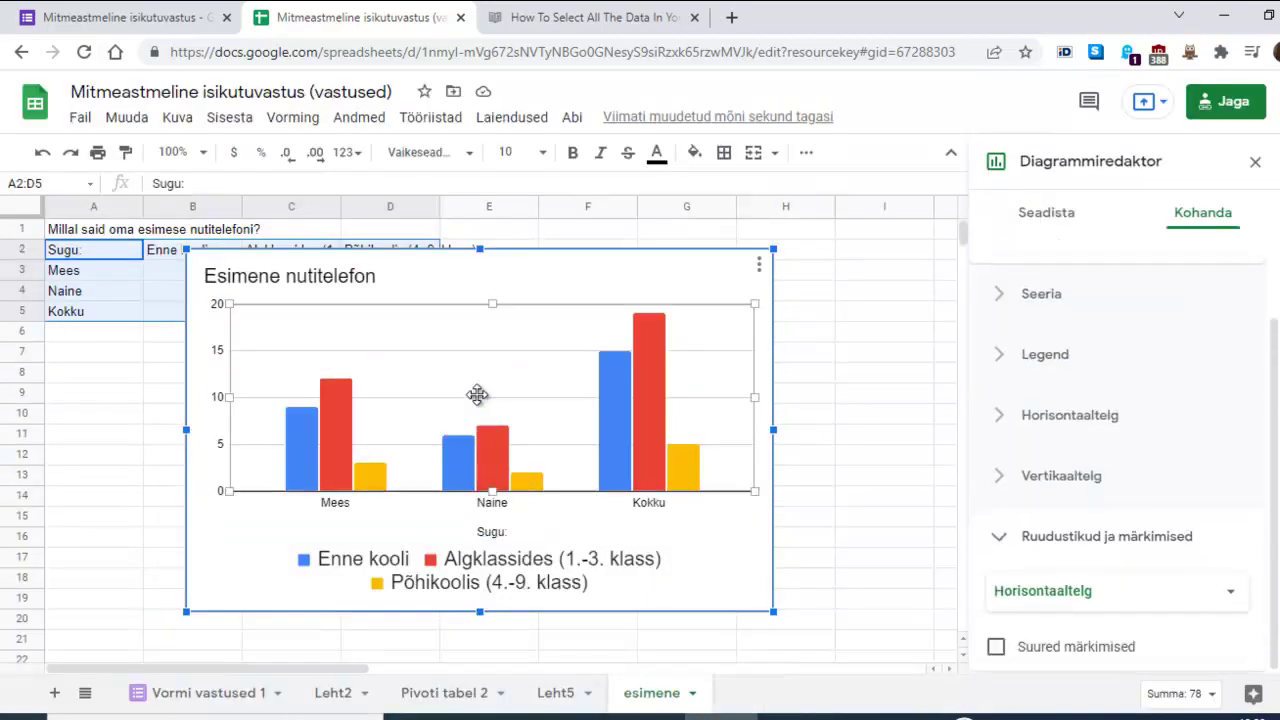
pyautogui.click(494, 531)
pyautogui.click(497, 532)
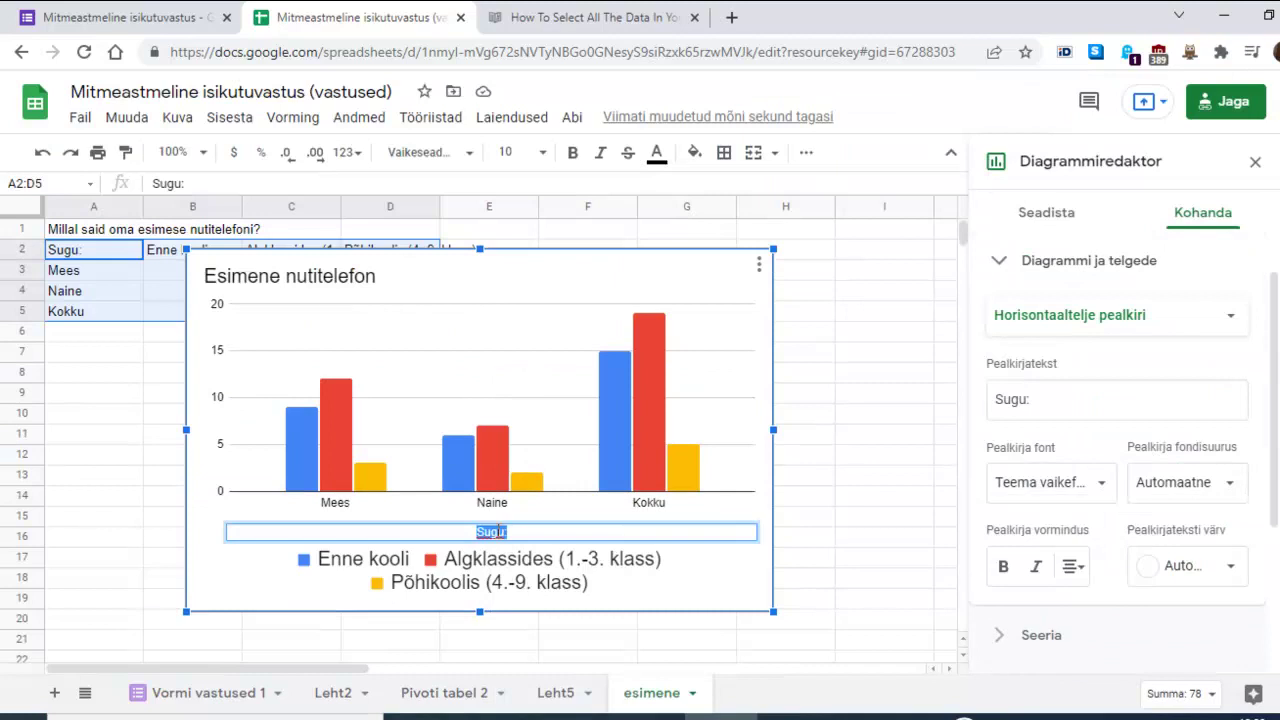
pyautogui.press('BackSpace')
pyautogui.press('Return')
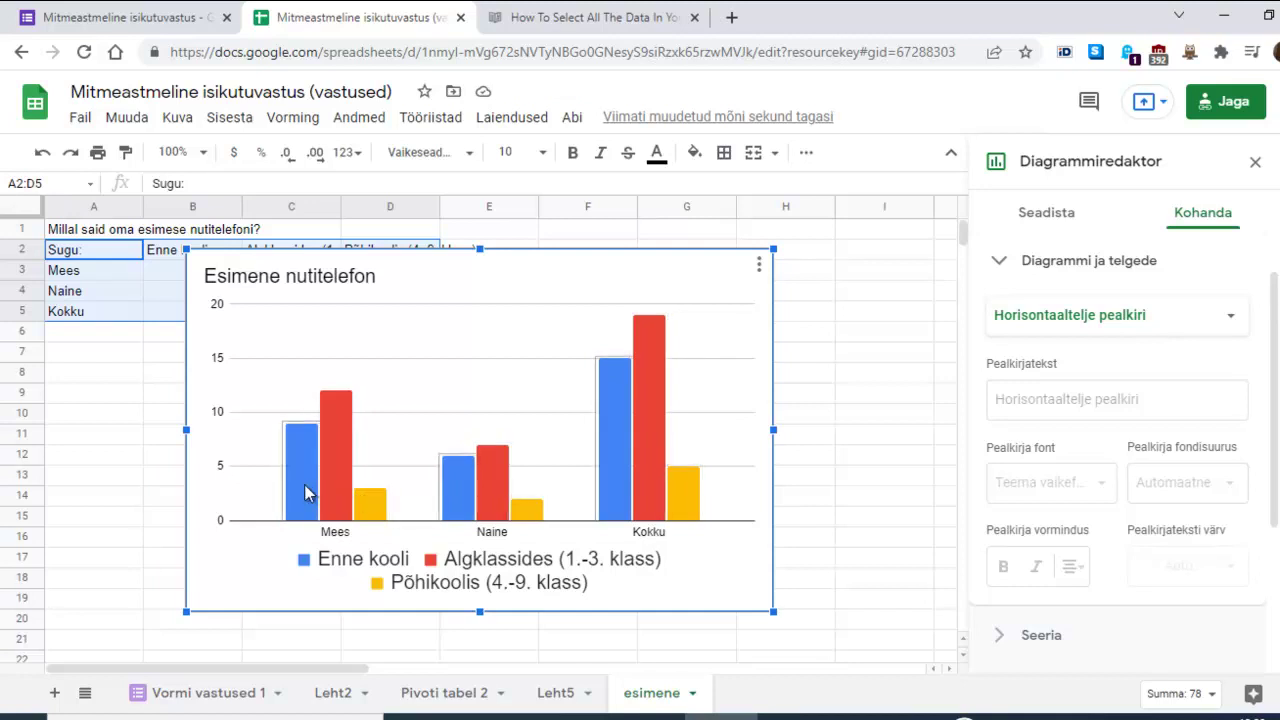
# Step: Set the fill colour of the "Enne kooli" series columns to light yellow
pyautogui.click(304, 486)
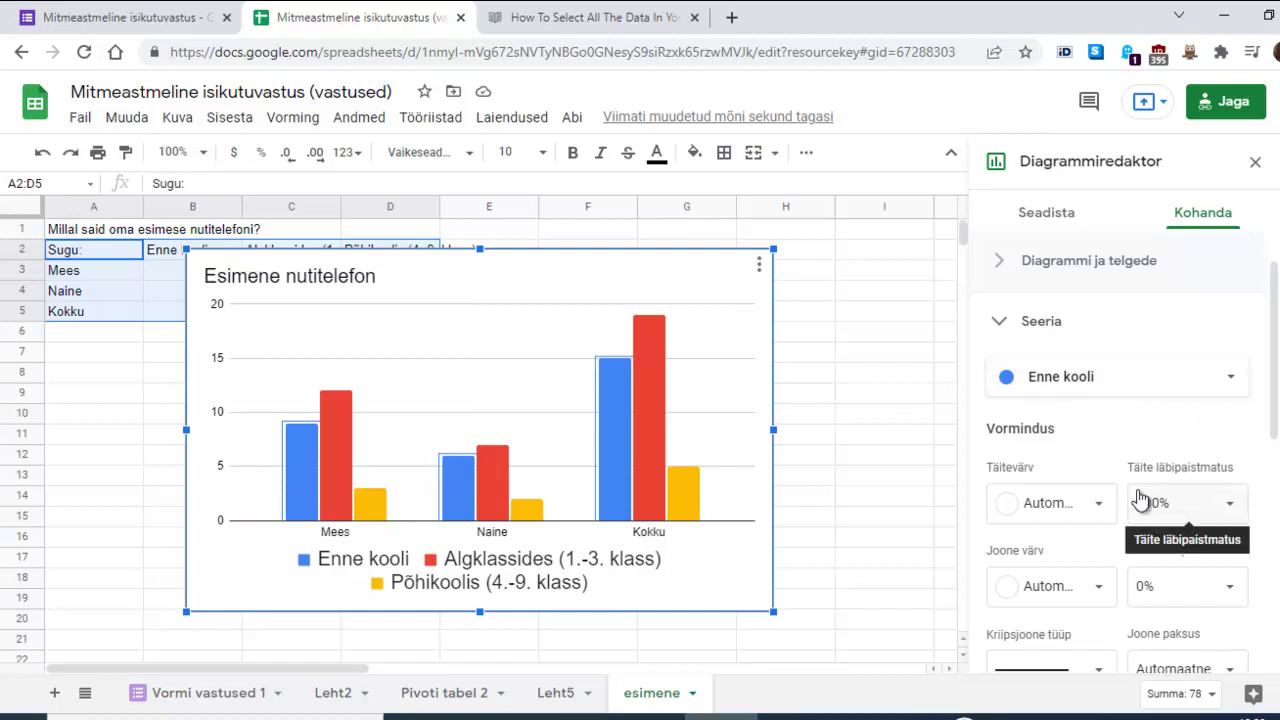
pyautogui.scroll(-2, 1208, 507)
pyautogui.scroll(-1, 1207, 507)
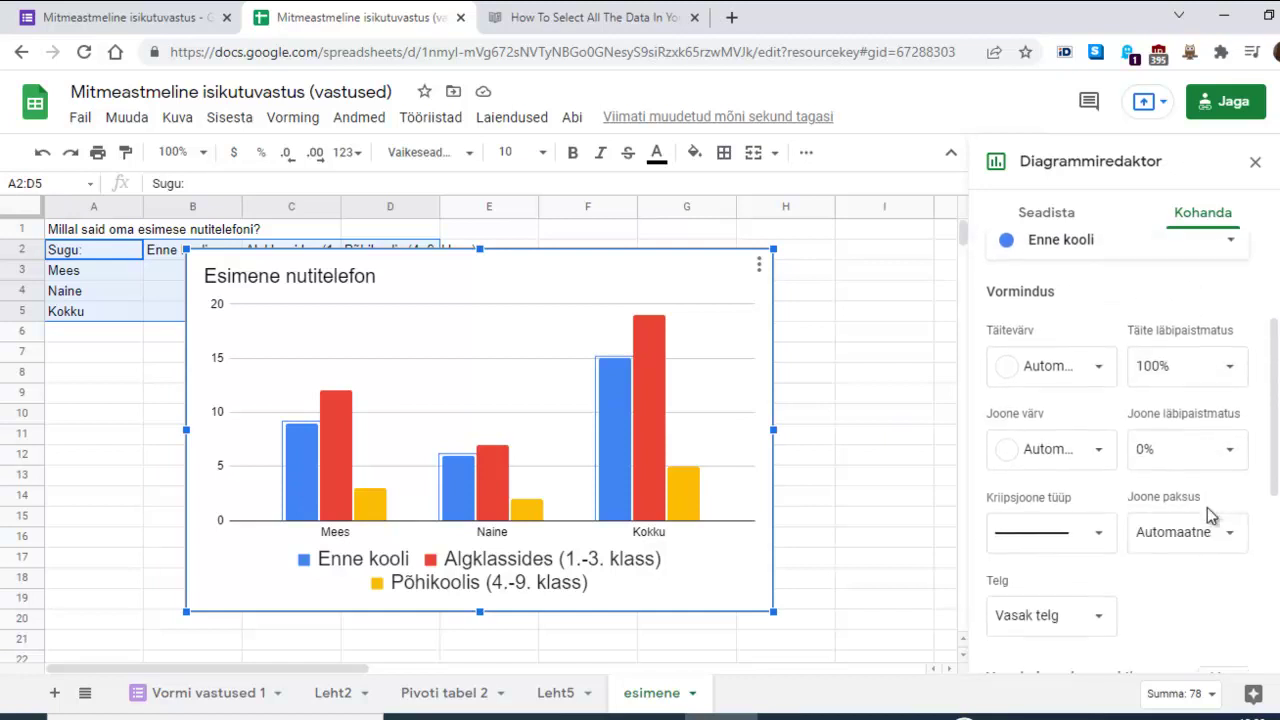
pyautogui.click(1100, 370)
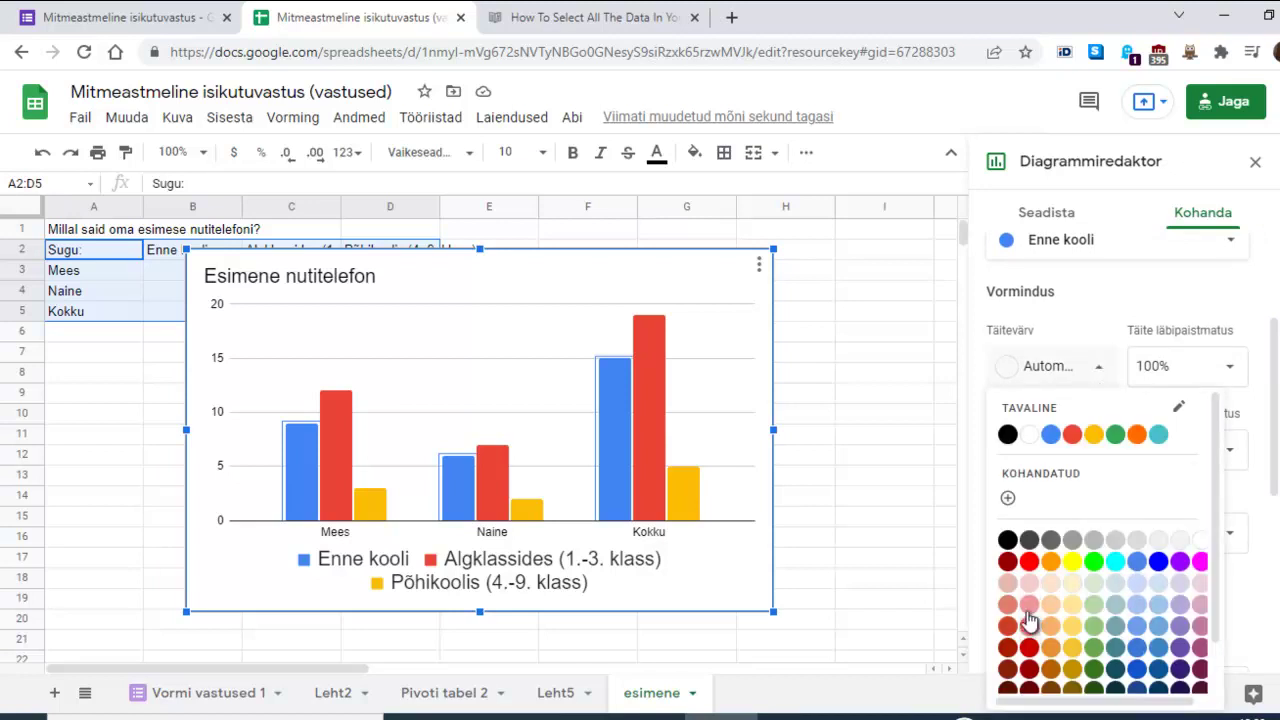
pyautogui.click(1072, 604)
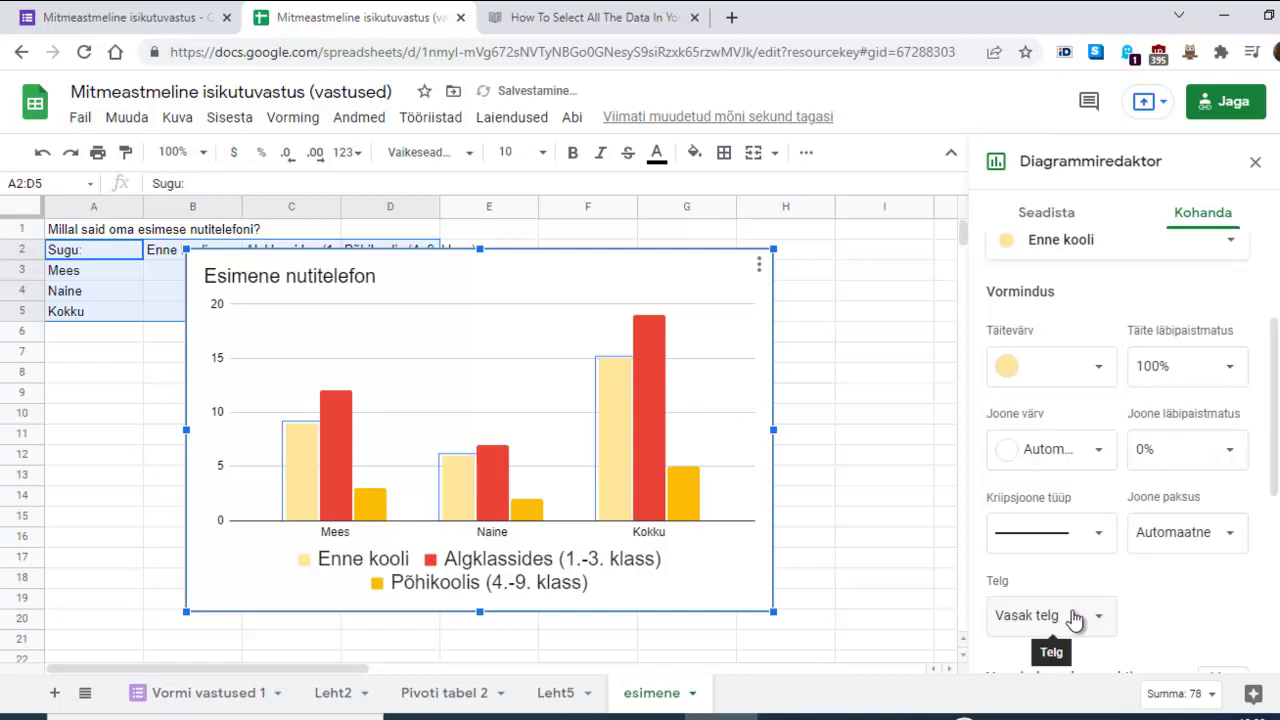
# Step: Turn on data labels (Andmesildid) for all the chart's series at once
pyautogui.scroll(2, 1143, 343)
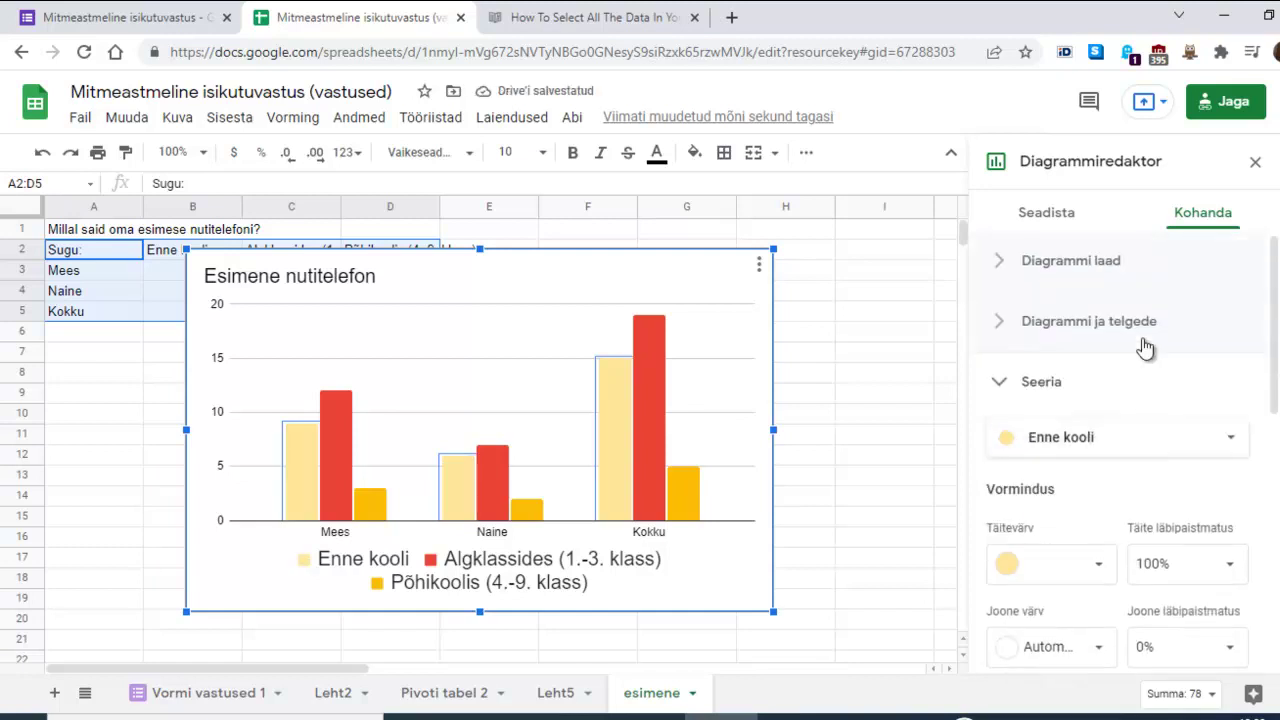
pyautogui.scroll(-1, 1145, 345)
pyautogui.click(1226, 344)
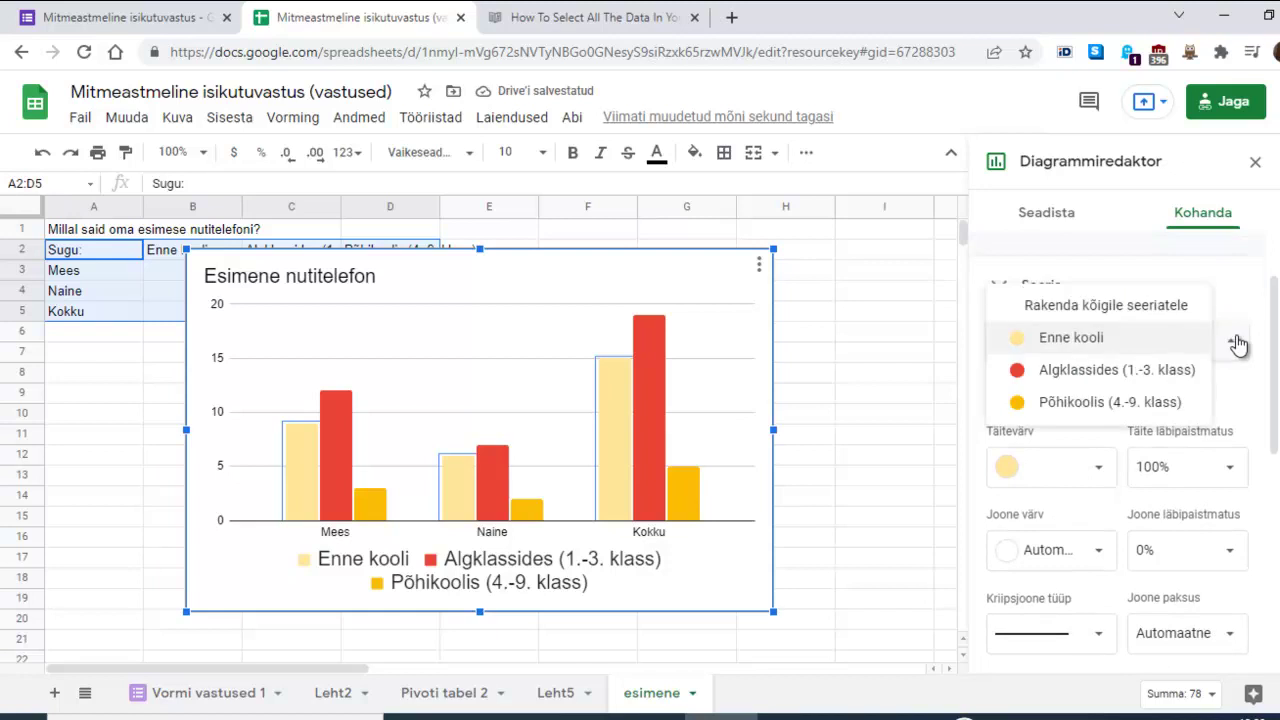
pyautogui.click(1148, 306)
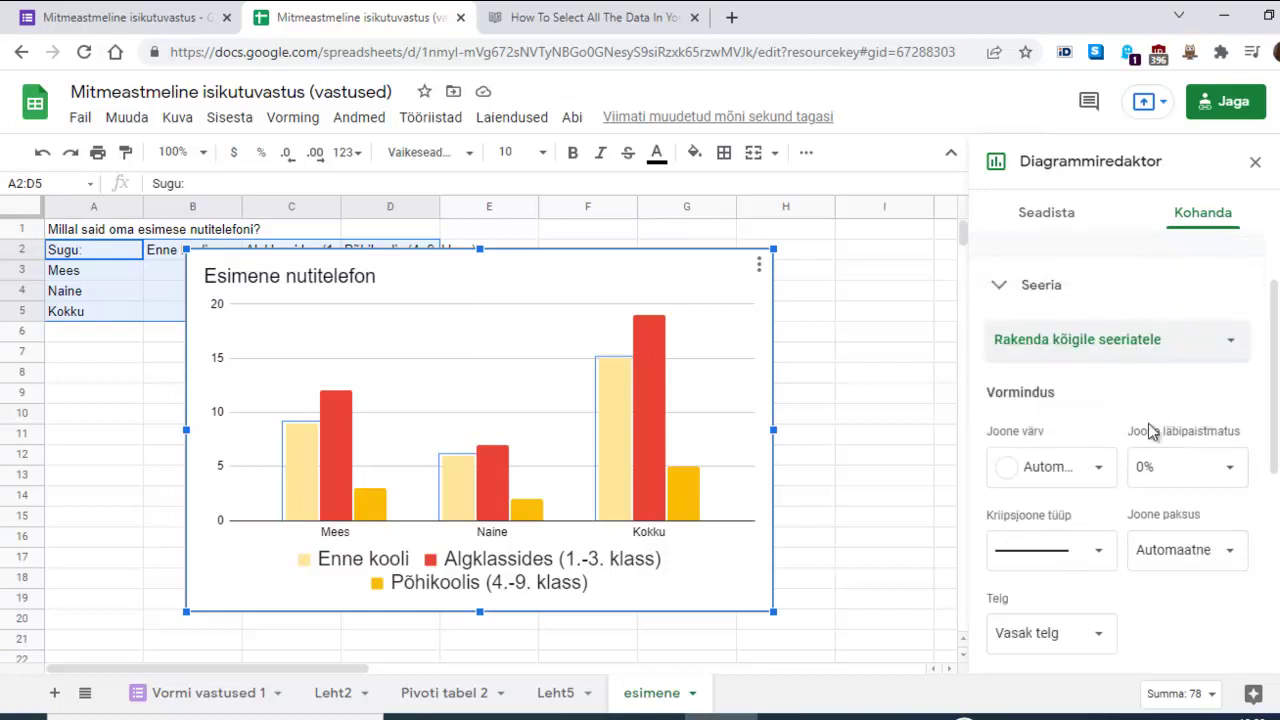
pyautogui.scroll(-2, 1148, 431)
pyautogui.scroll(-1, 1148, 428)
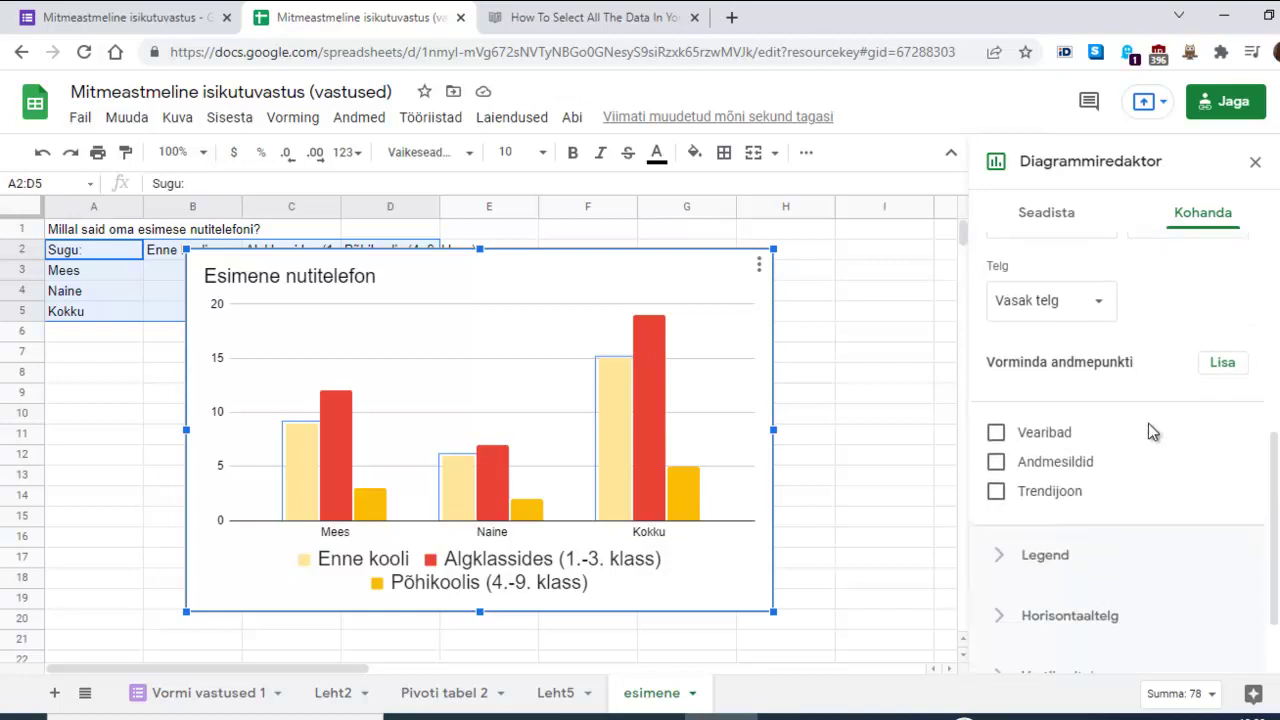
pyautogui.click(995, 463)
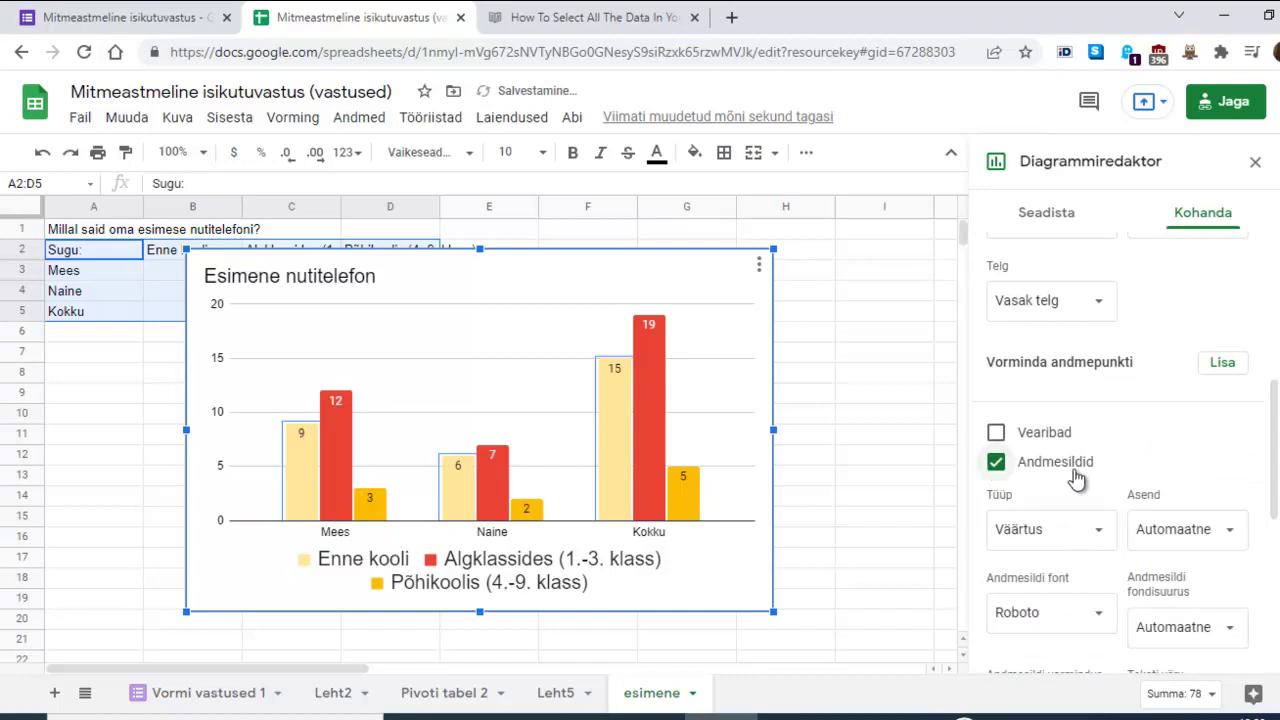
# Step: Place the data labels outside the column ends (Väljapoole lõppu) and set their text colour to black
pyautogui.scroll(-1, 1138, 482)
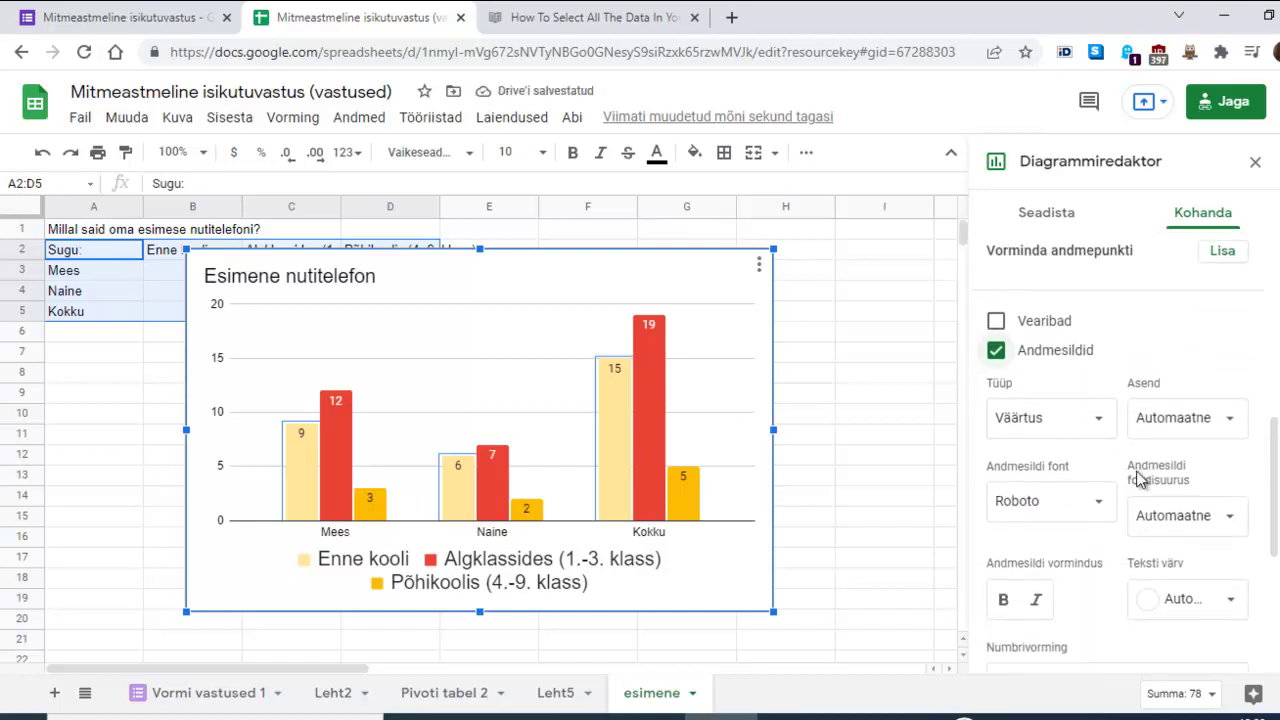
pyautogui.click(1232, 424)
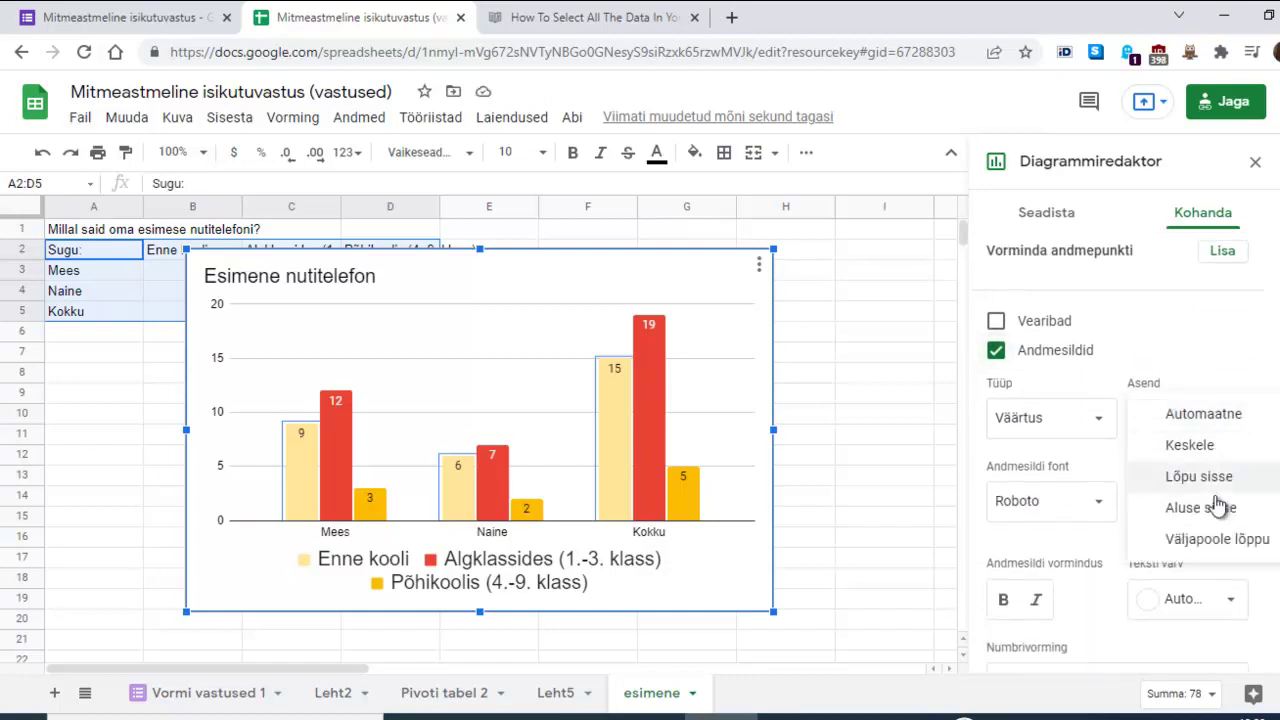
pyautogui.click(1210, 539)
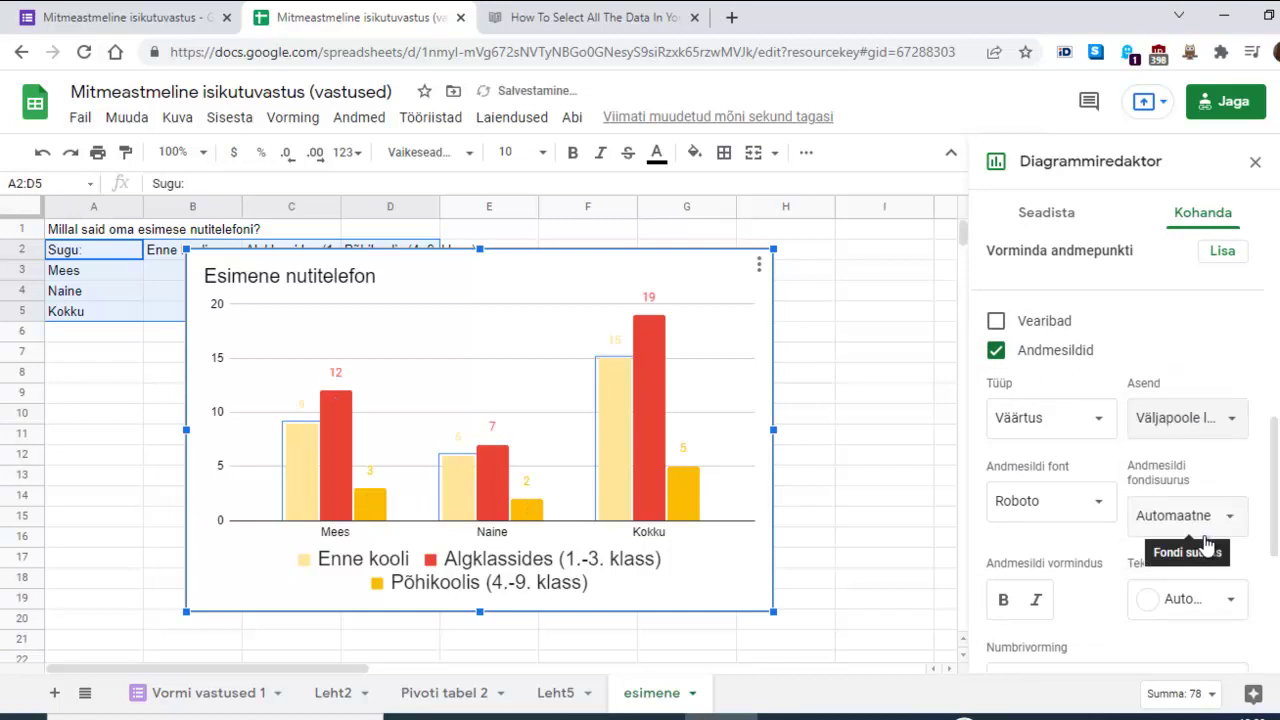
pyautogui.click(1226, 602)
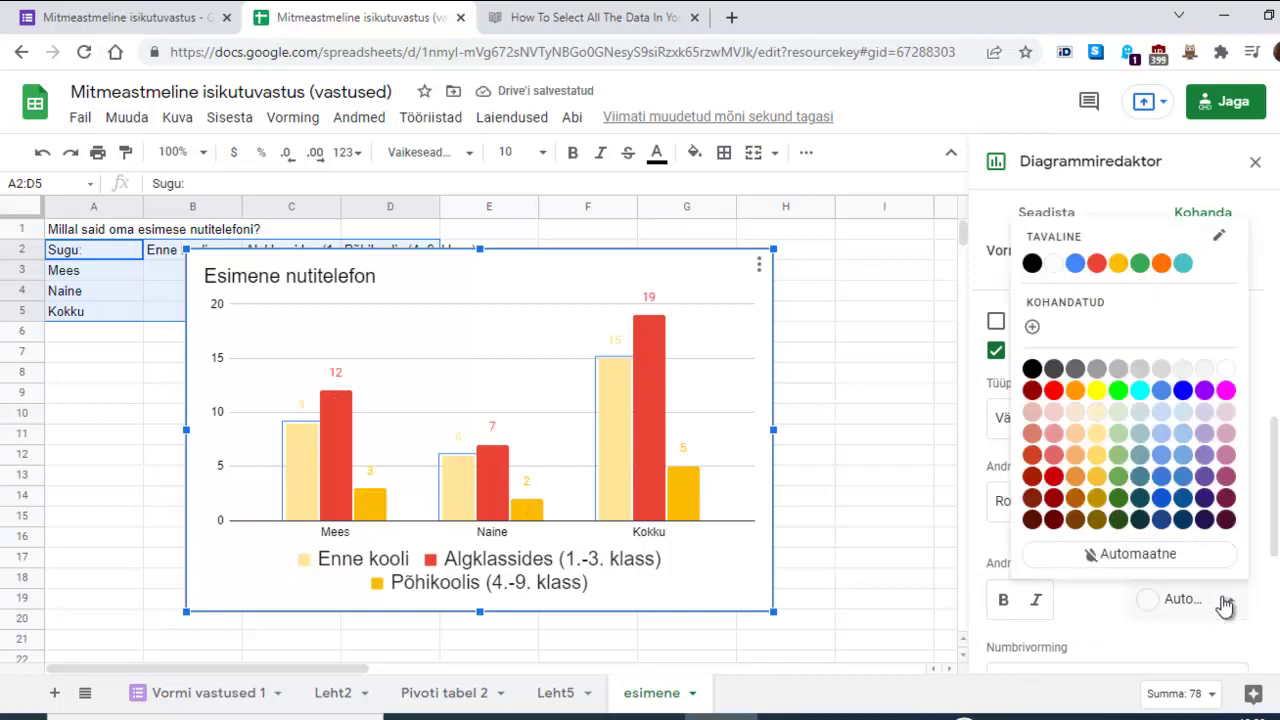
pyautogui.click(1032, 369)
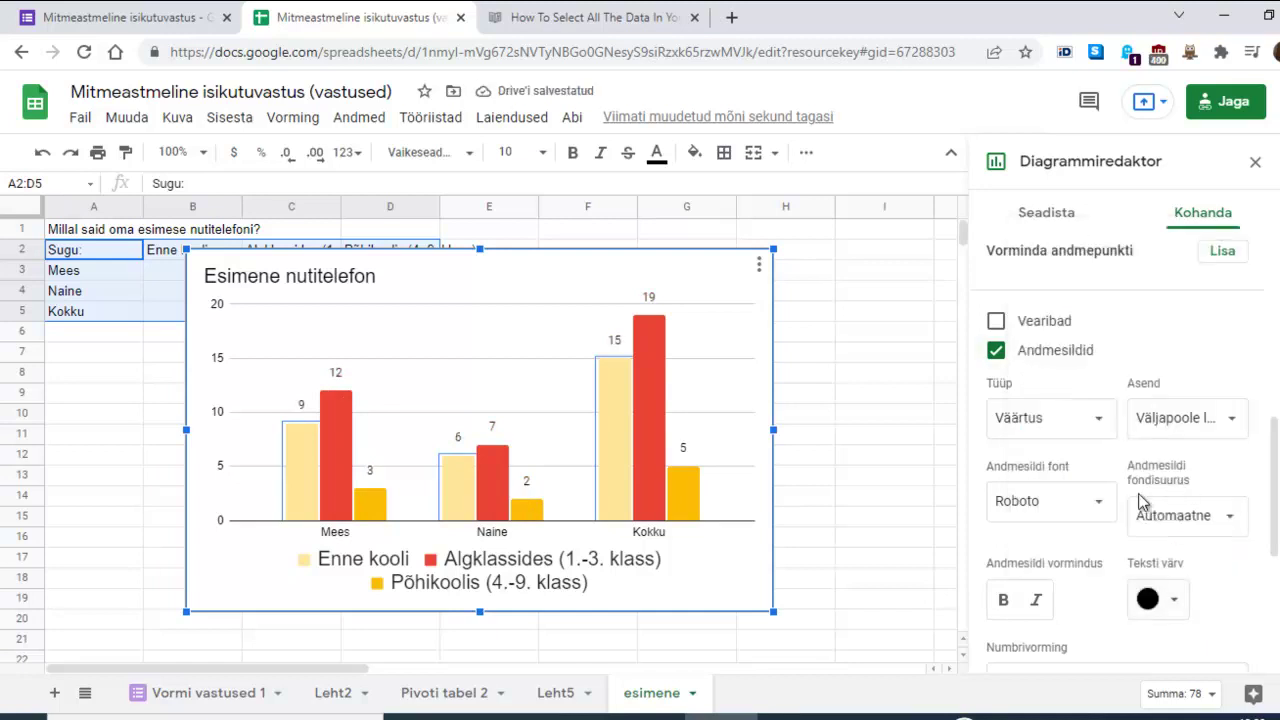
# Step: Set the data labels' font size to 18 and leave chart editing
pyautogui.click(1233, 520)
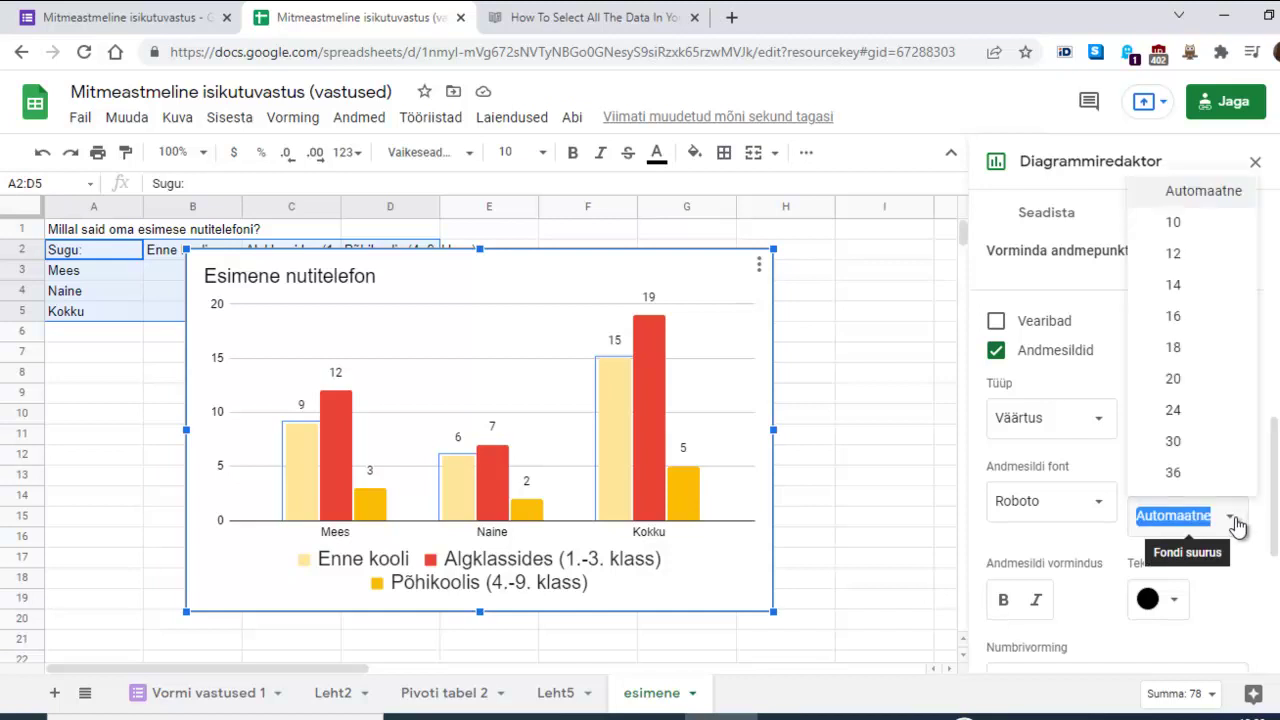
pyautogui.click(1180, 352)
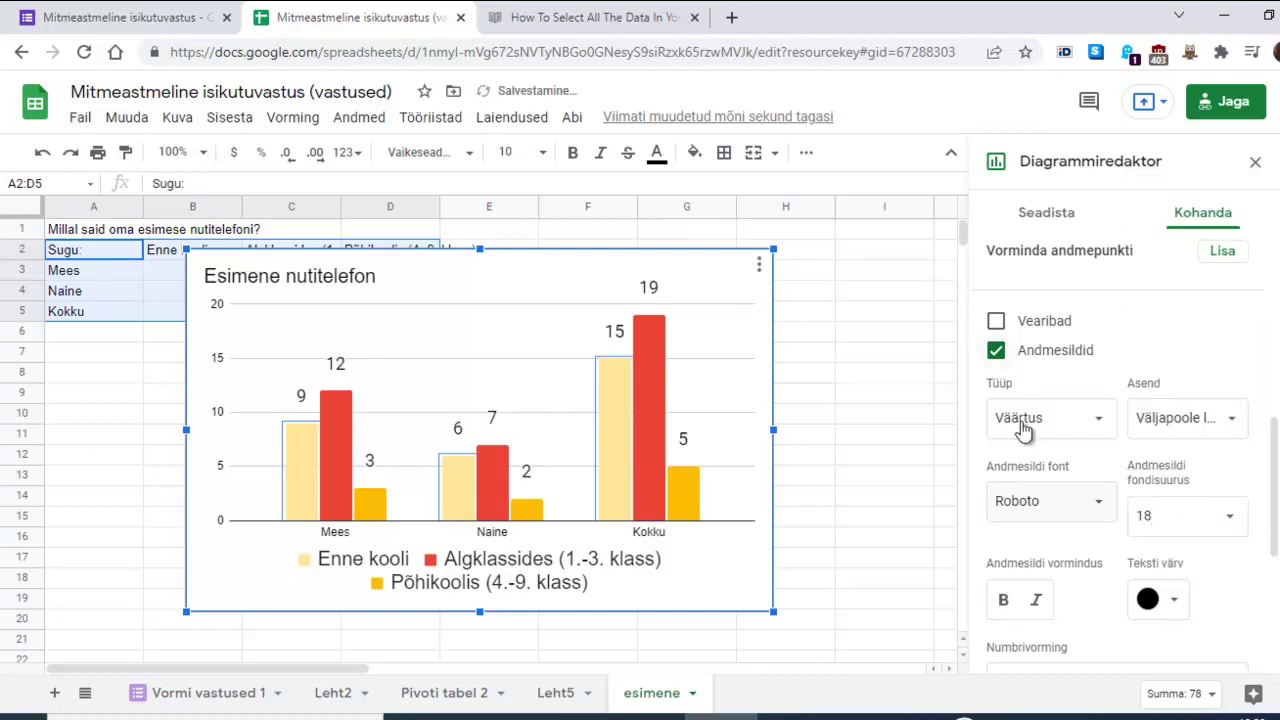
pyautogui.click(829, 479)
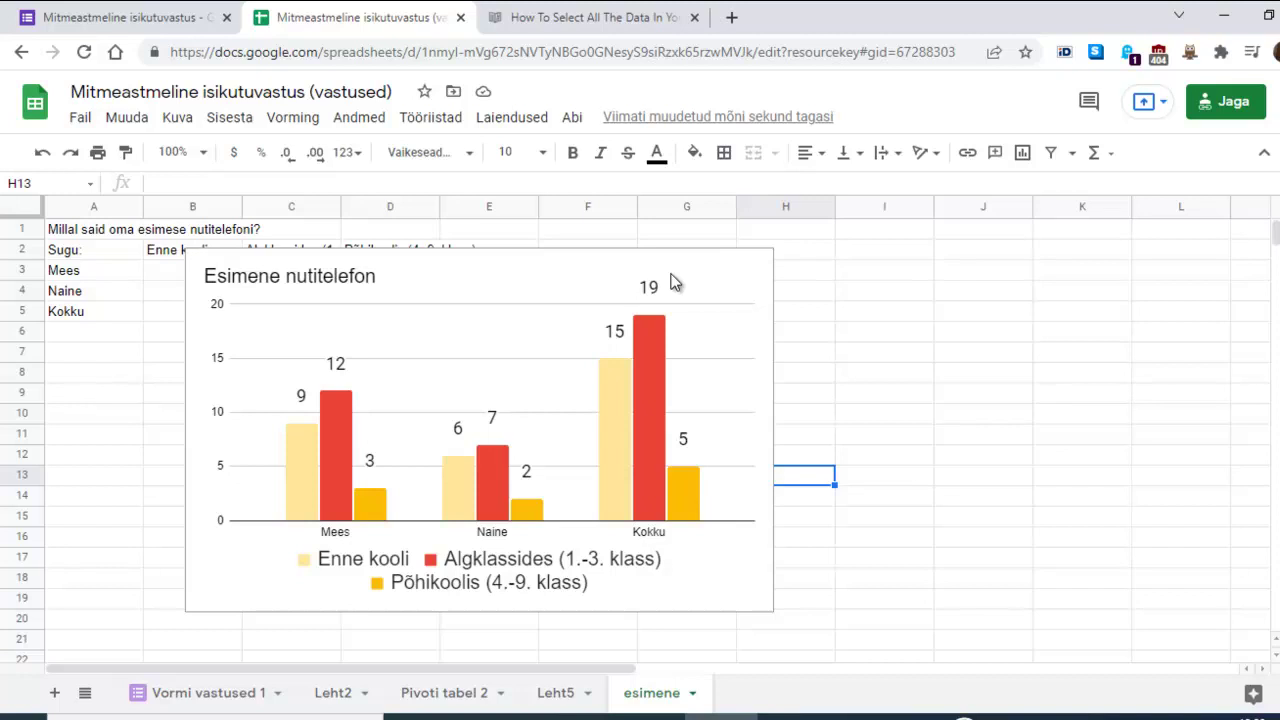
pyautogui.click(526, 279)
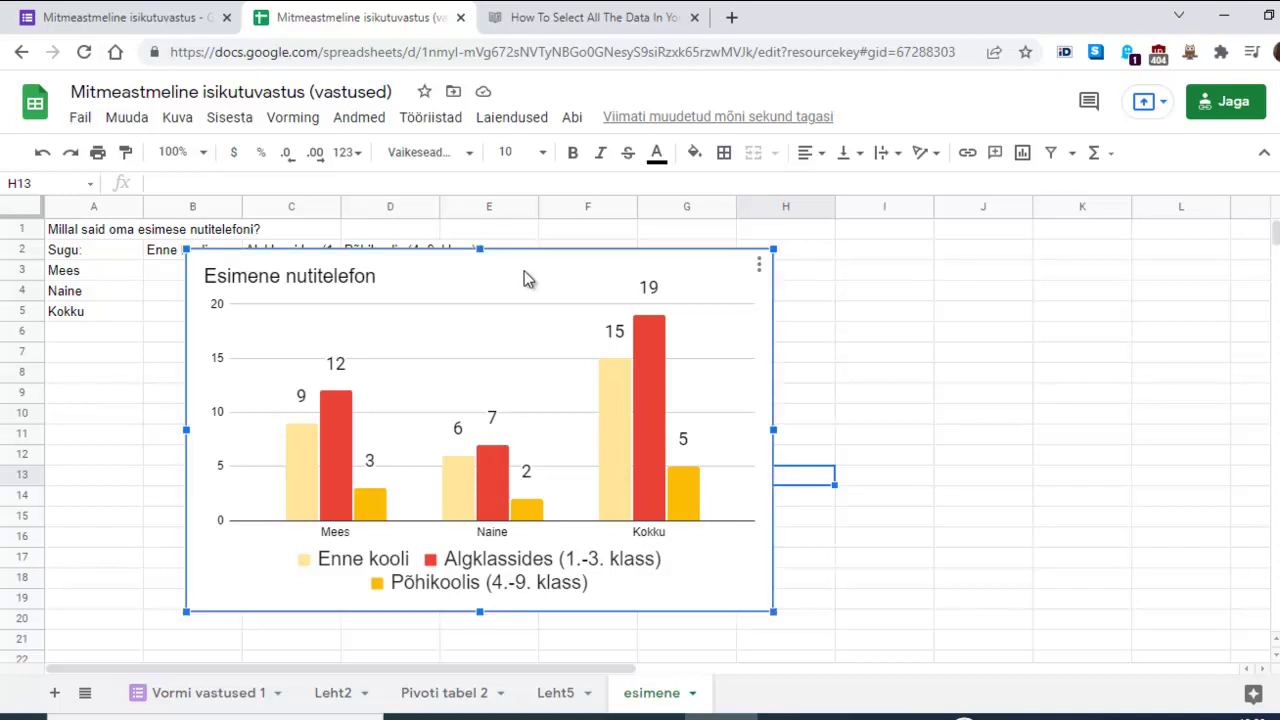
pyautogui.doubleClick(524, 272)
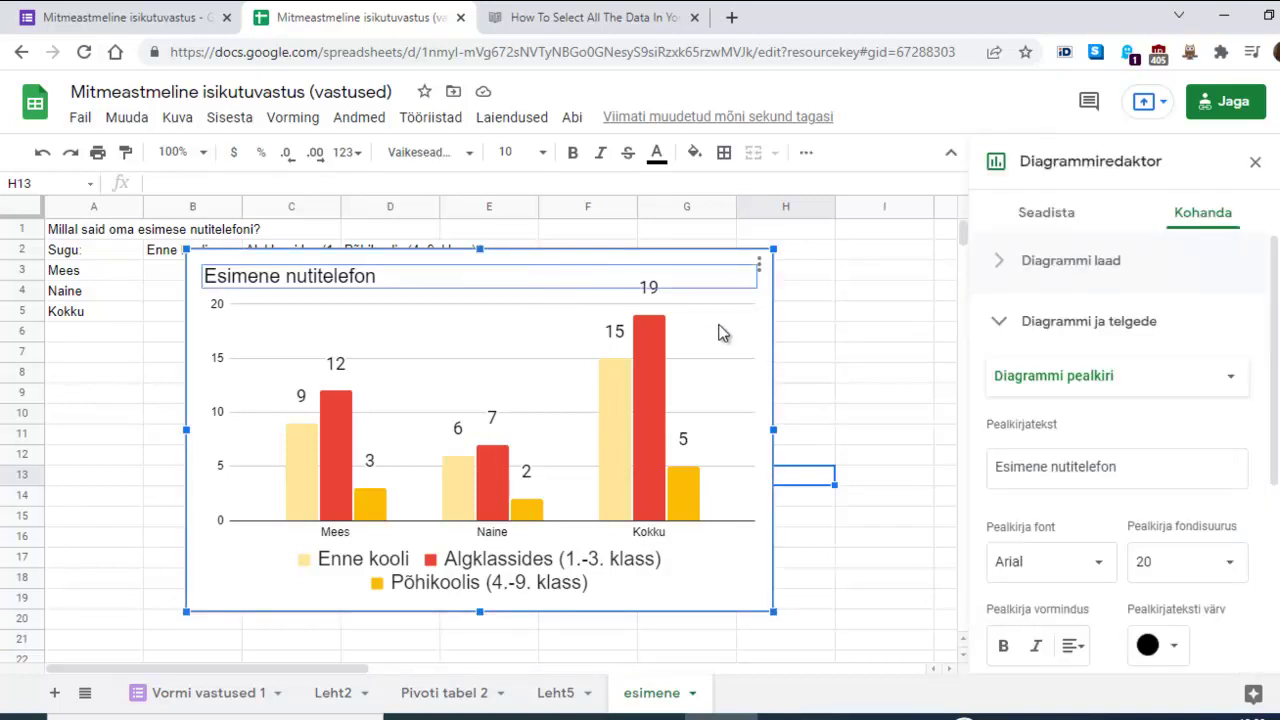
pyautogui.click(756, 356)
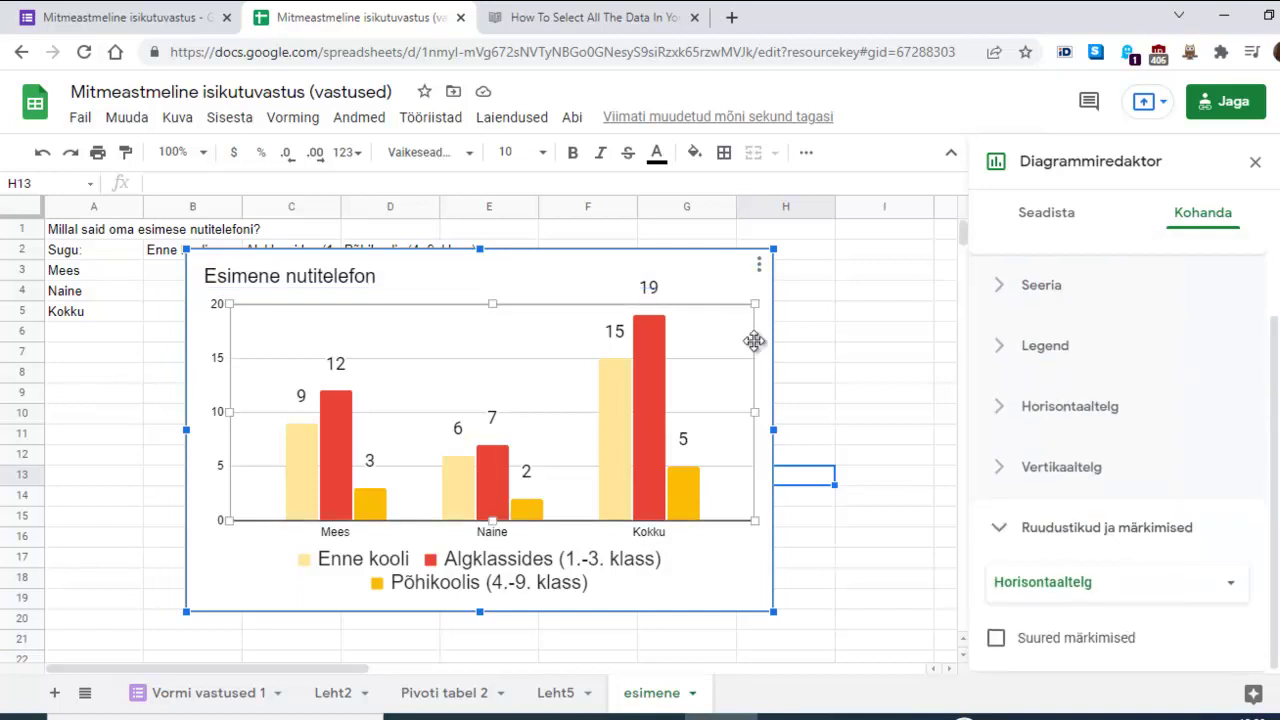
pyautogui.click(826, 340)
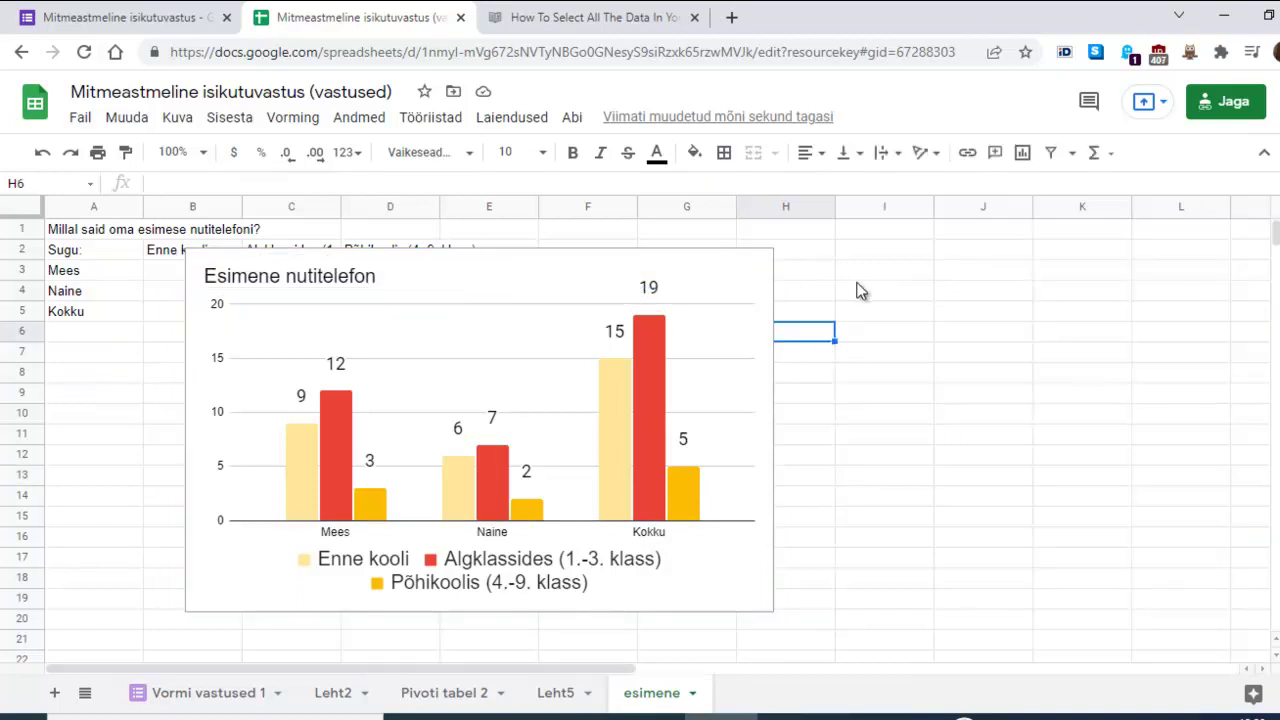